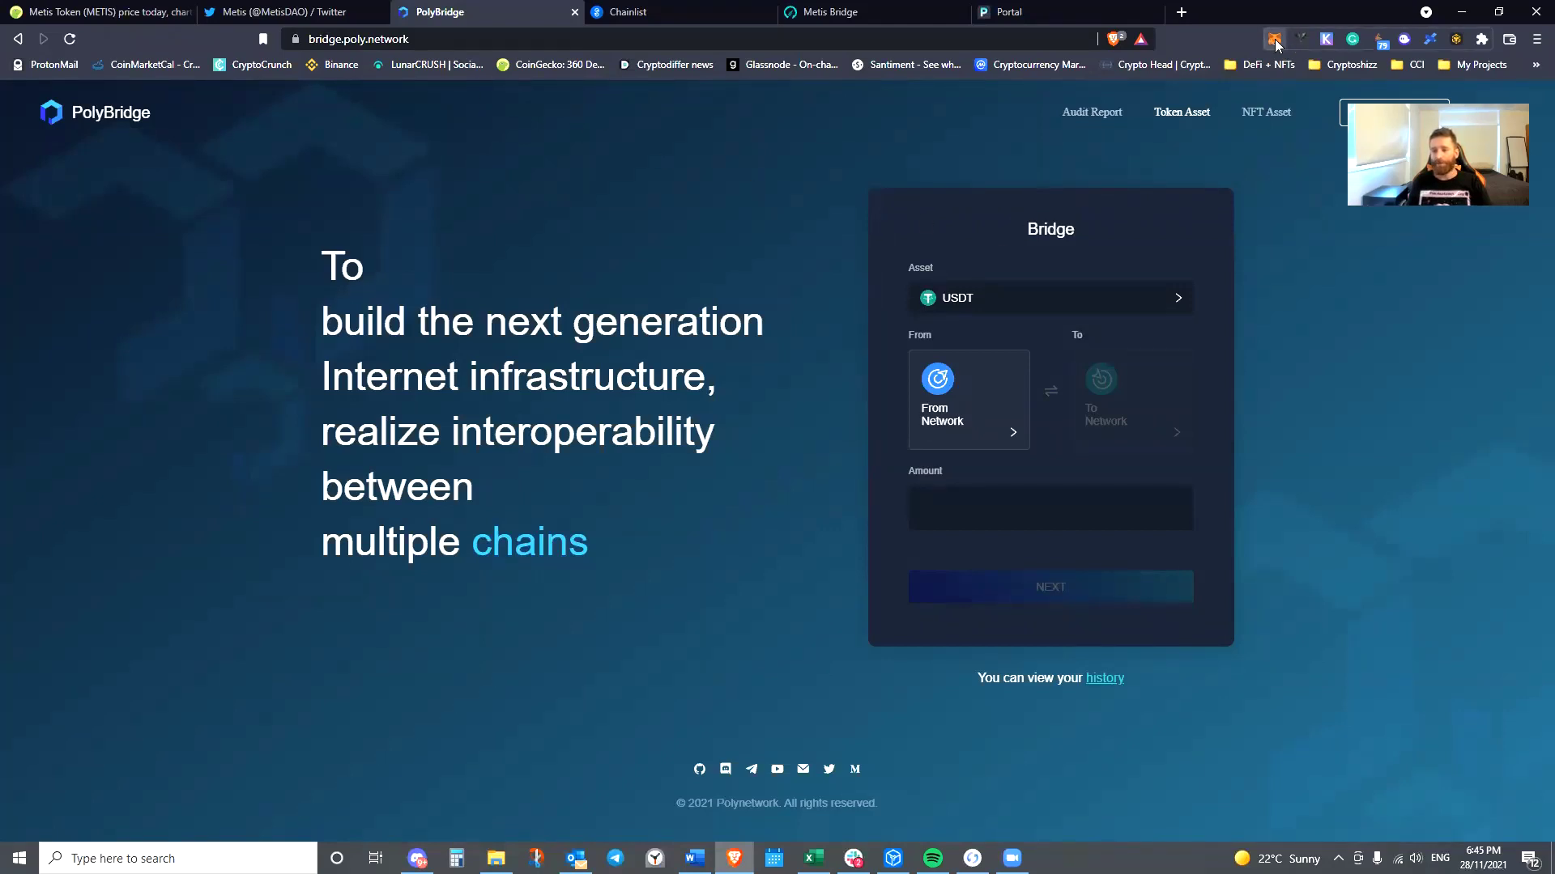
Connect MetaMask's Account 1 (0.8594 BNB on Binance Smart Chain) to the PolyBridge site
click(1274, 39)
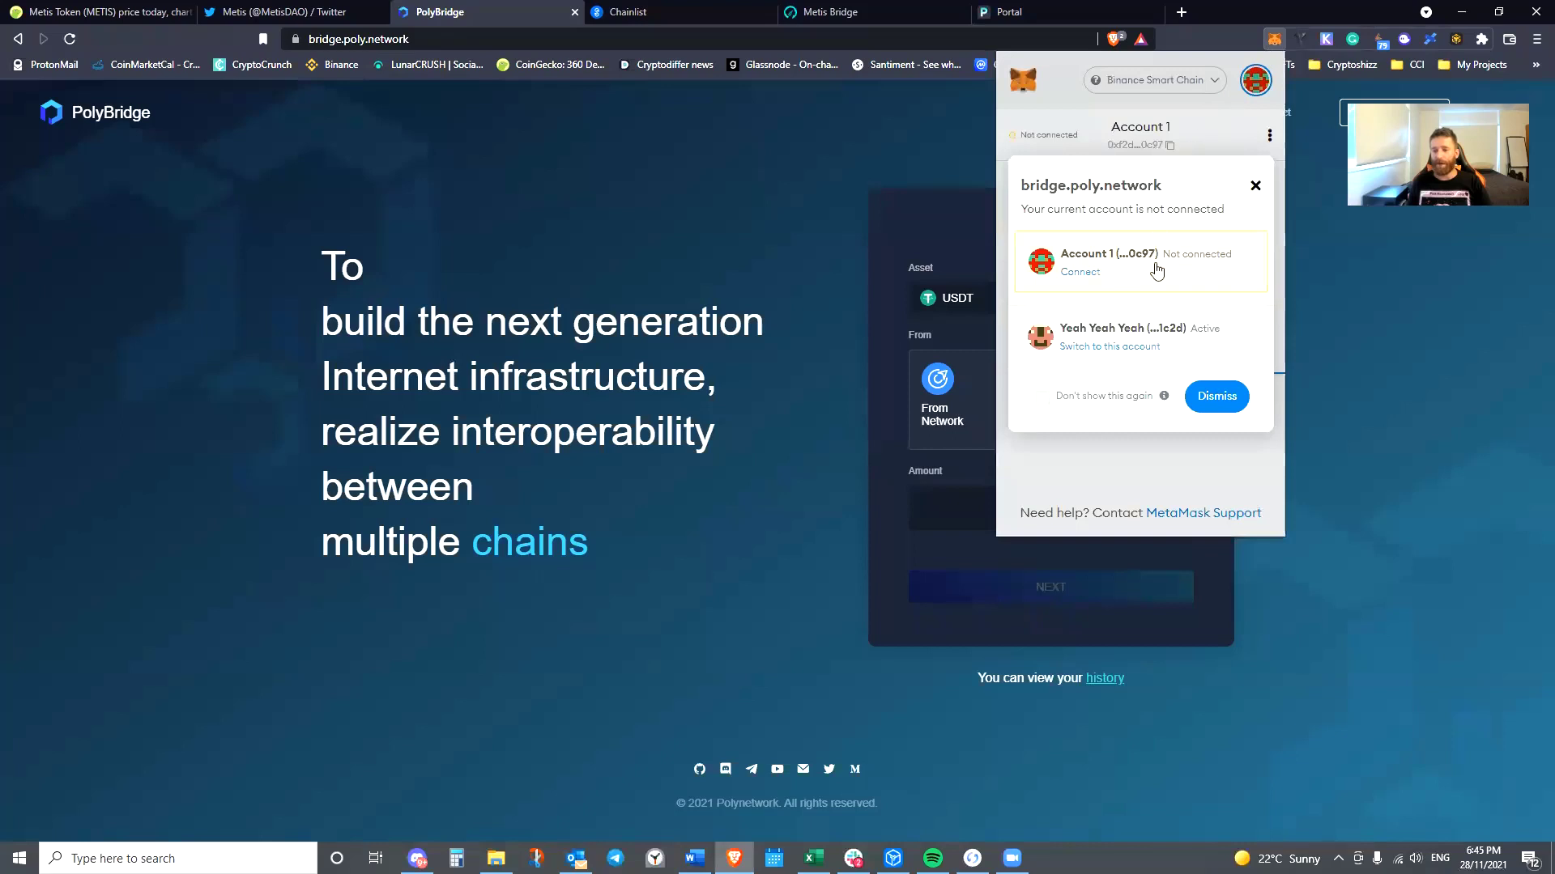
click(1082, 273)
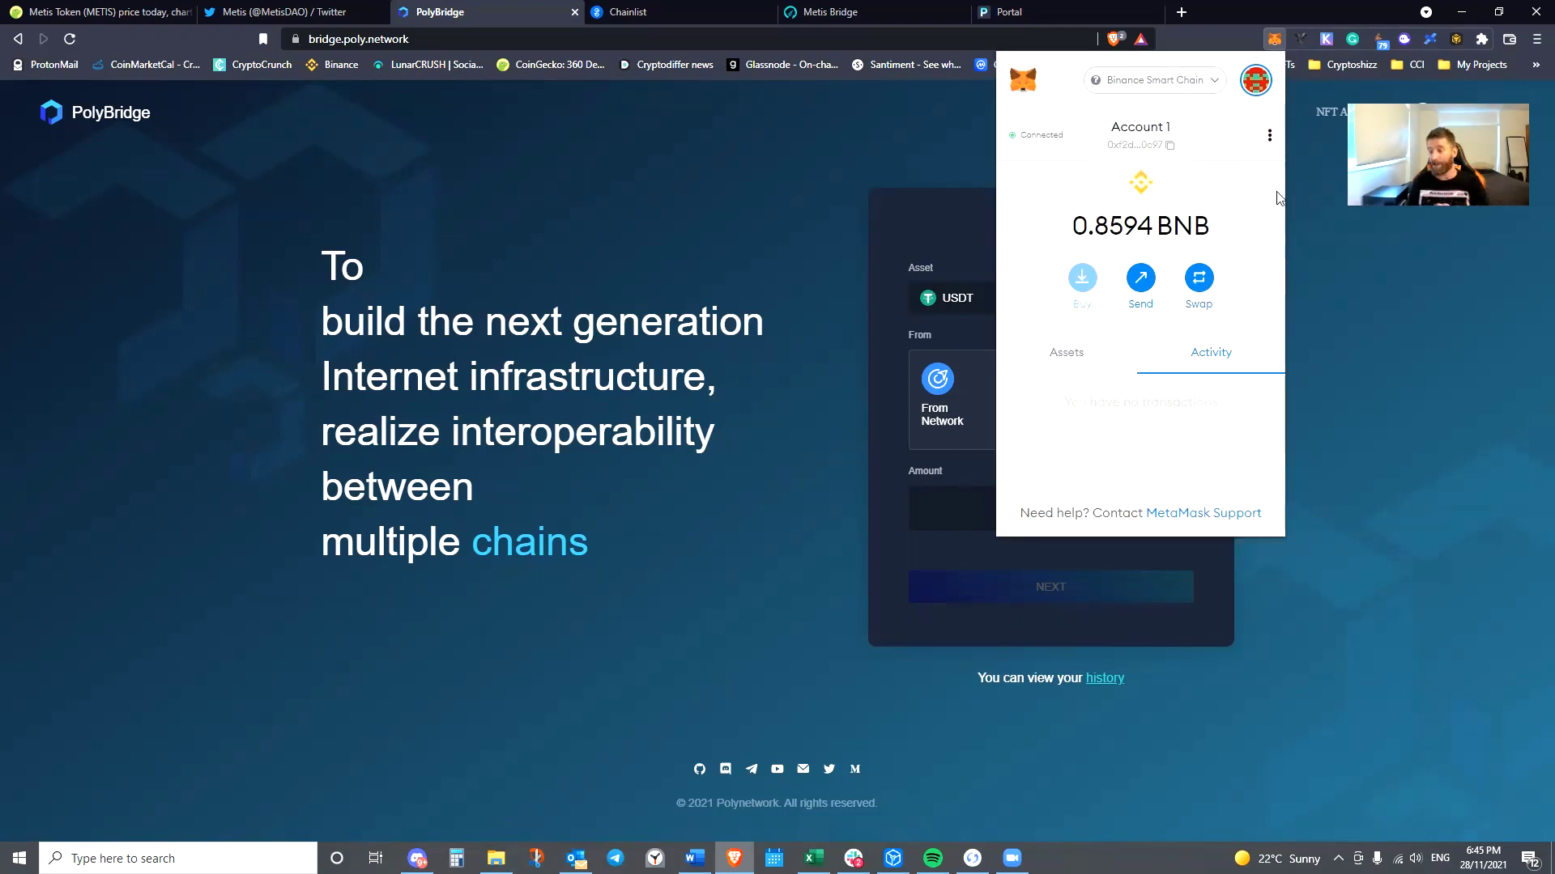
Search the asset list for 'meti' and choose METIS as the asset to bridge
click(1474, 360)
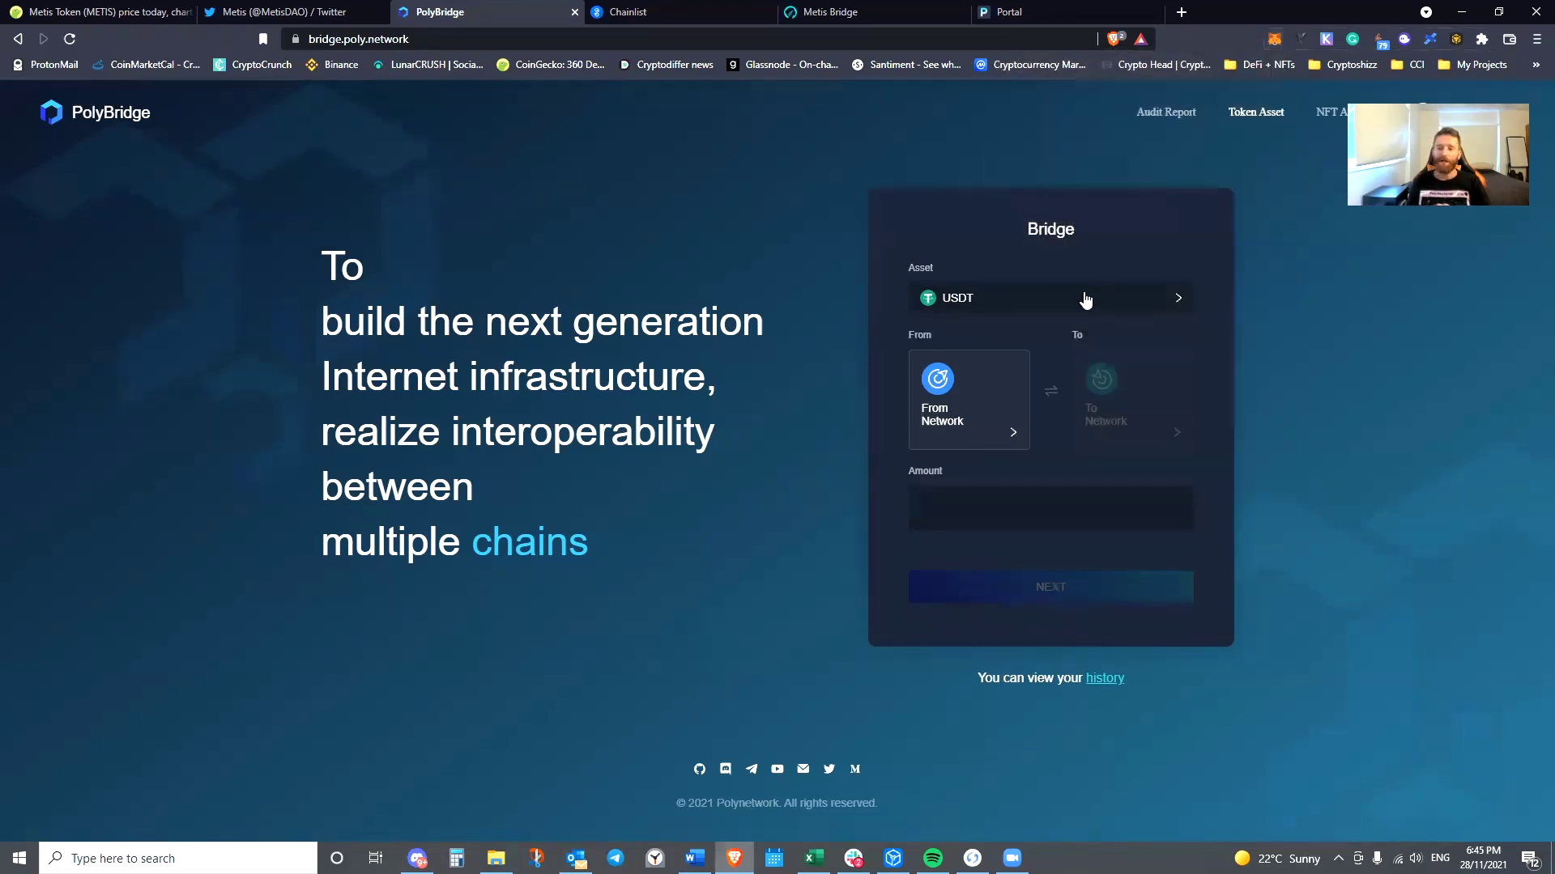
click(1059, 306)
click(1230, 198)
text(metis)
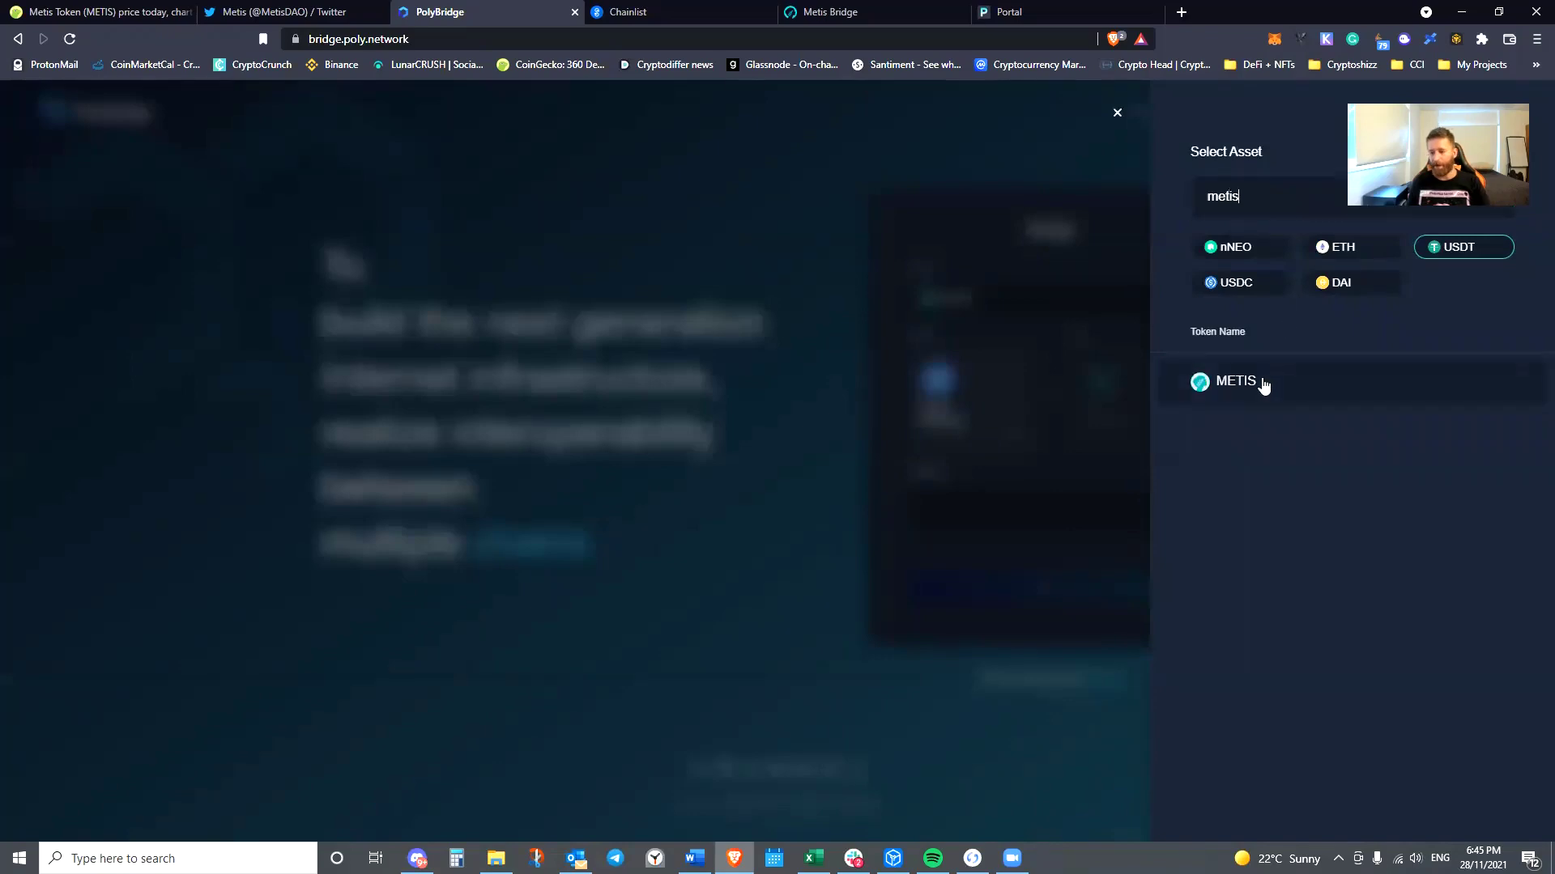
click(1260, 384)
Route the transfer from BSC Network to Ethereum Network
click(972, 407)
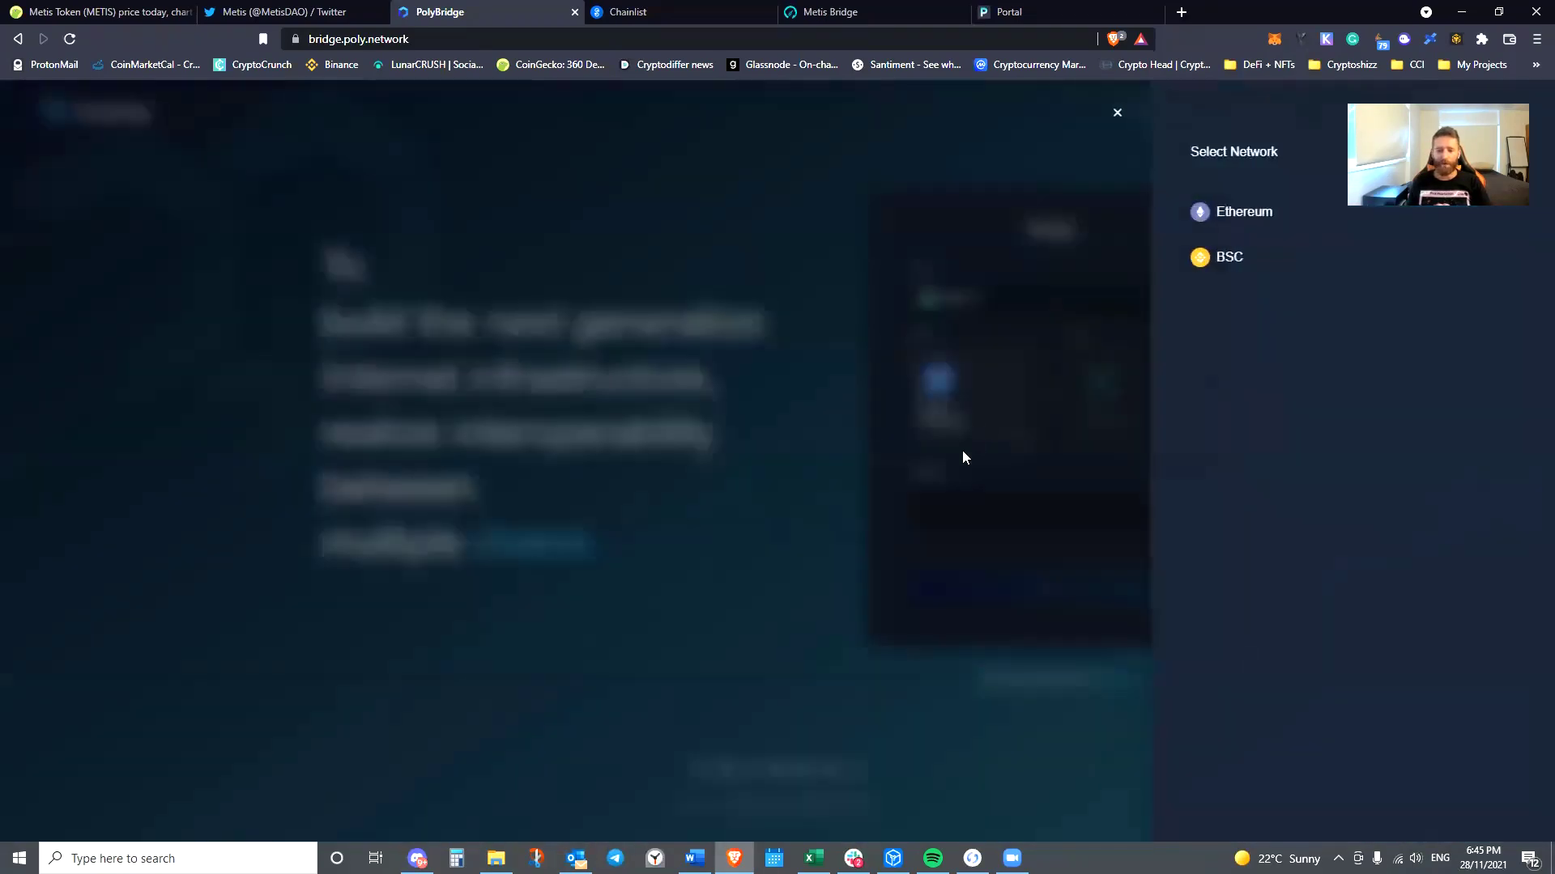
click(1245, 260)
click(1103, 396)
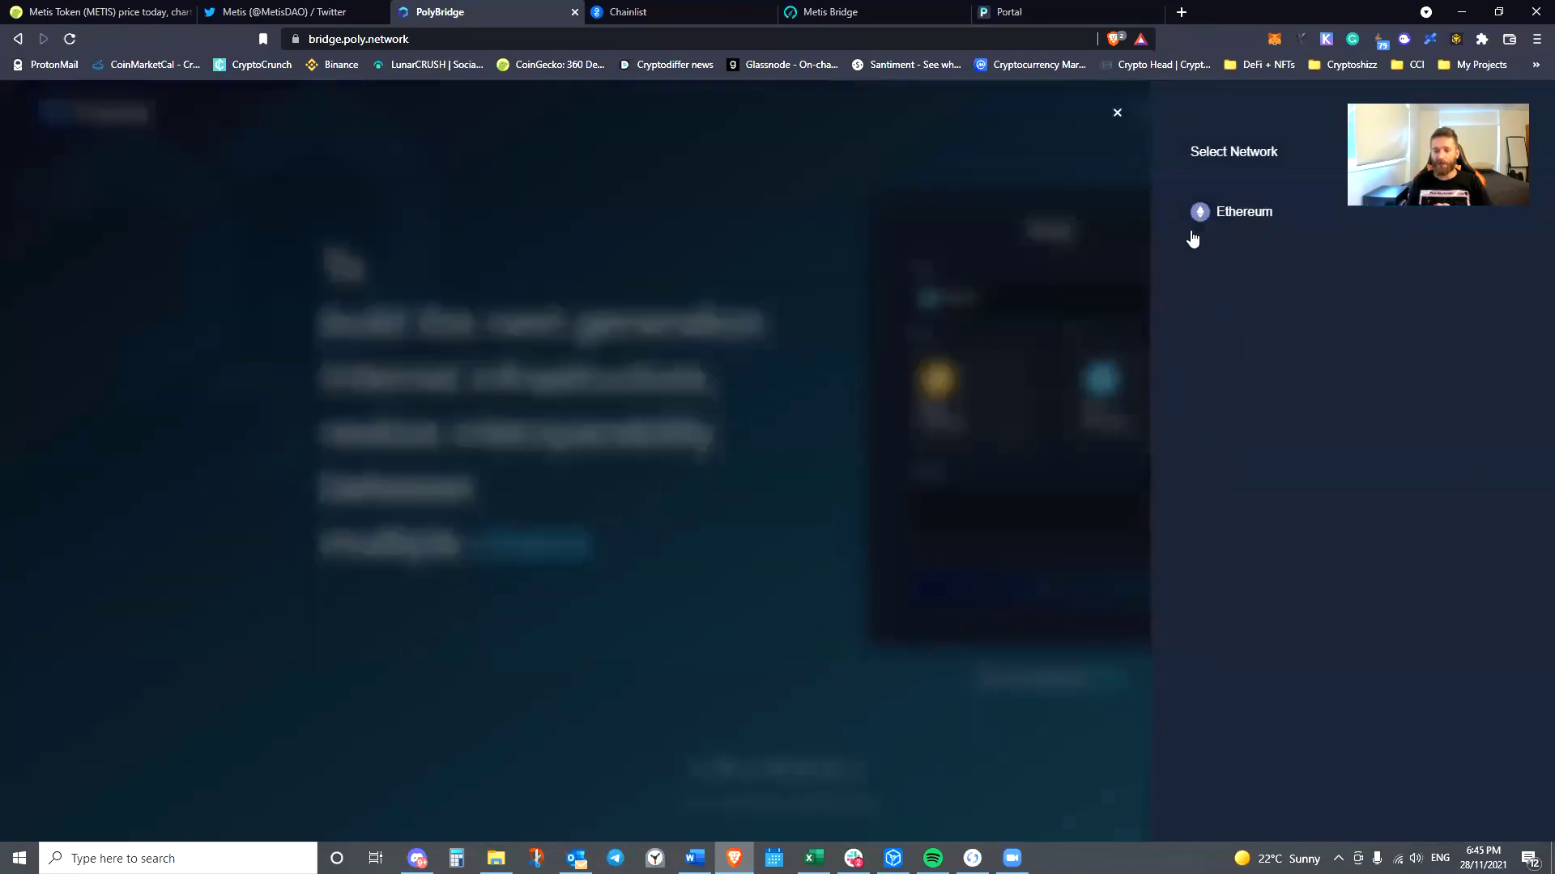
click(1234, 213)
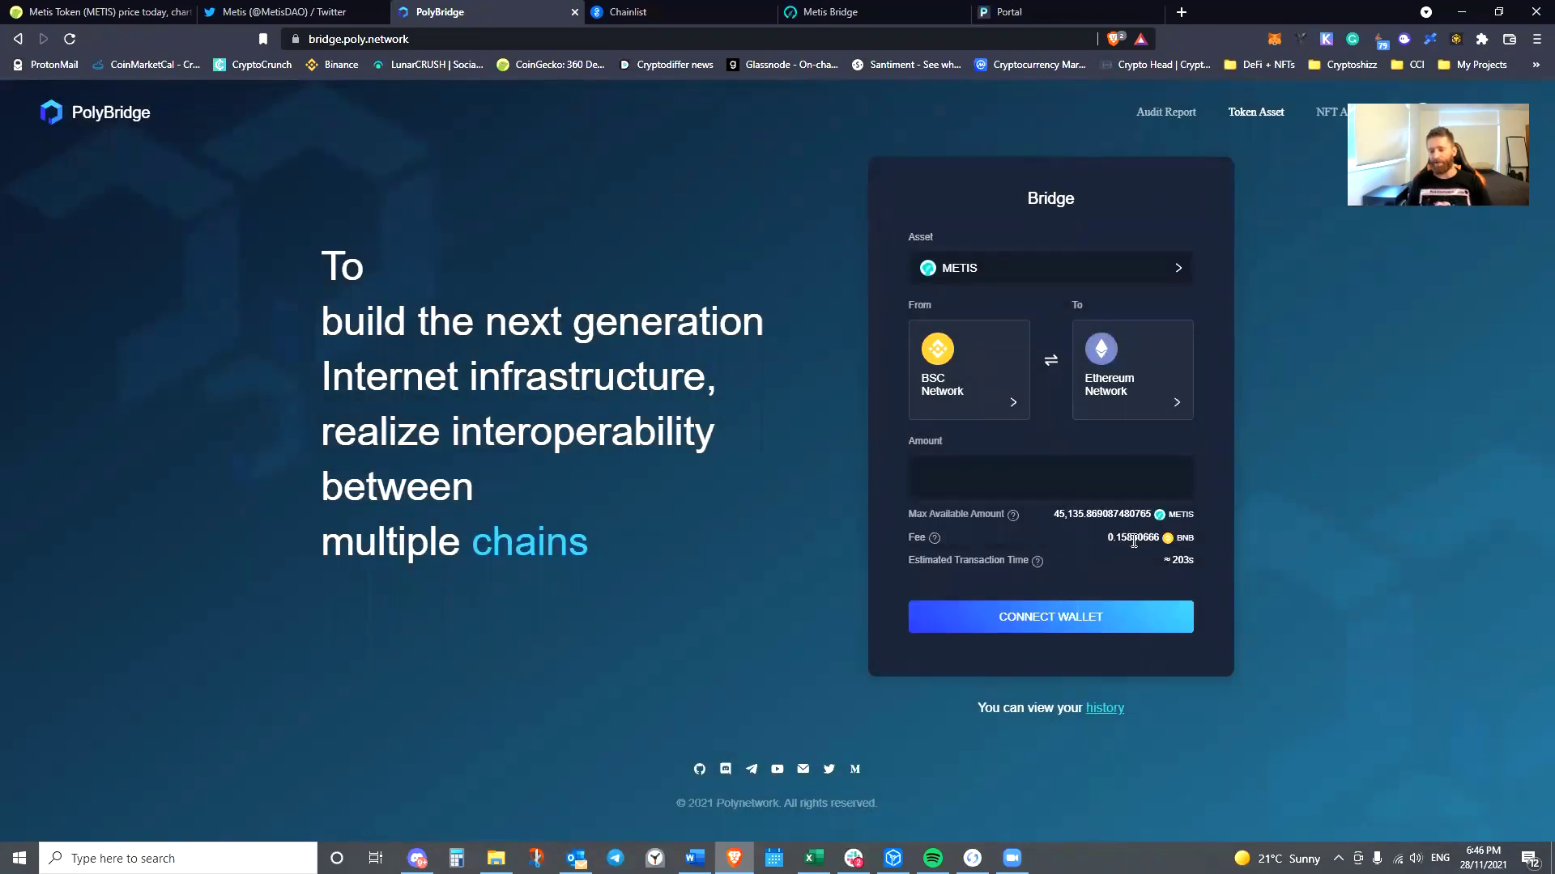
Connect MetaMask for Ethereum, fill the full 222.577226338791153618 METIS balance, and begin approval
click(1050, 617)
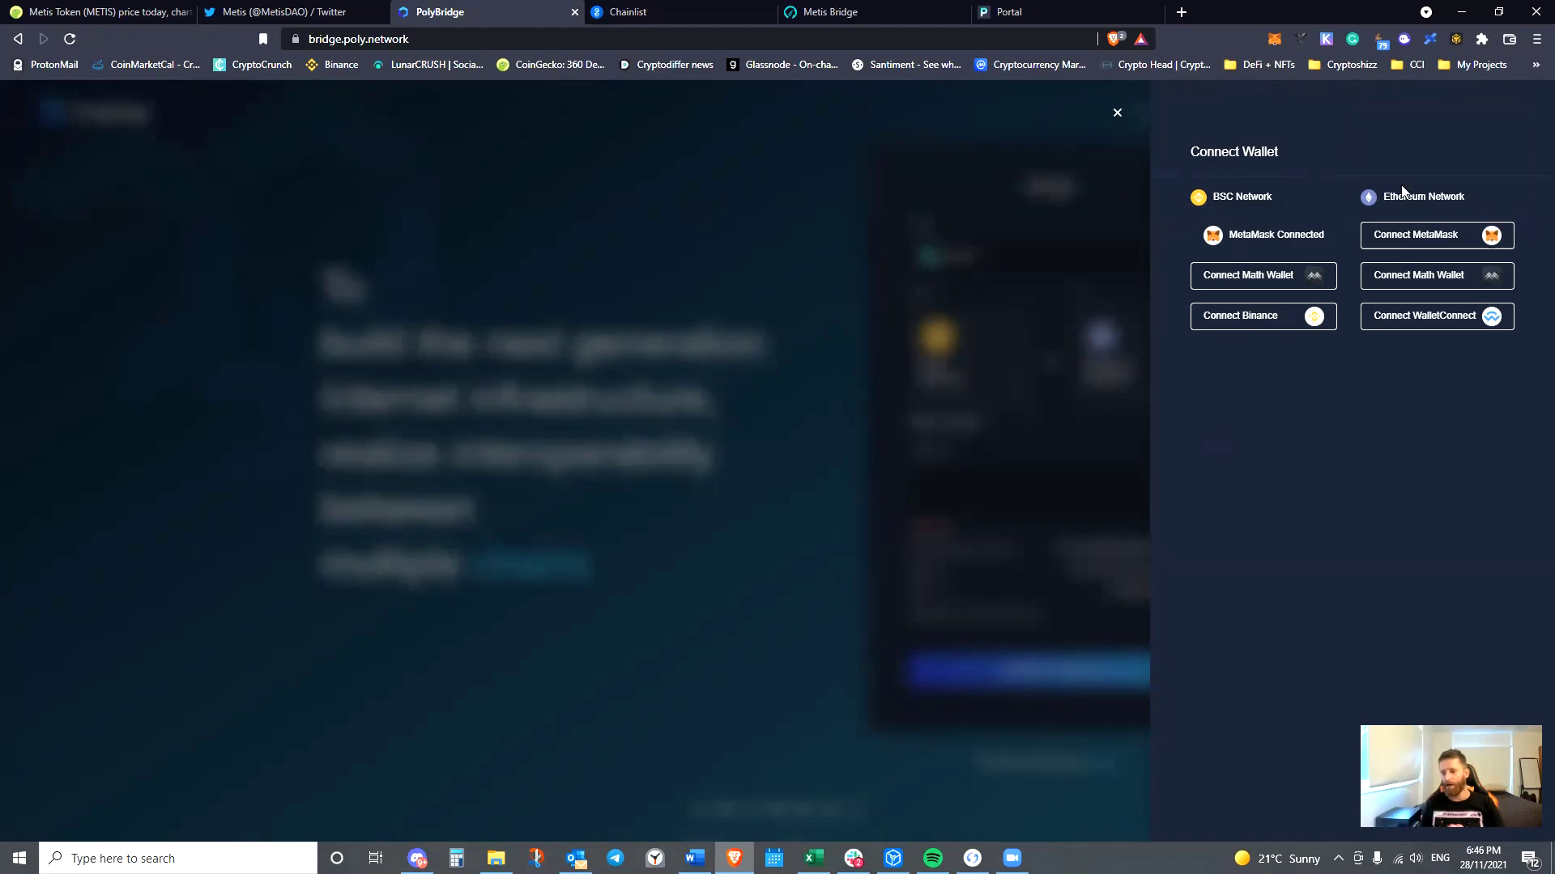
click(1406, 237)
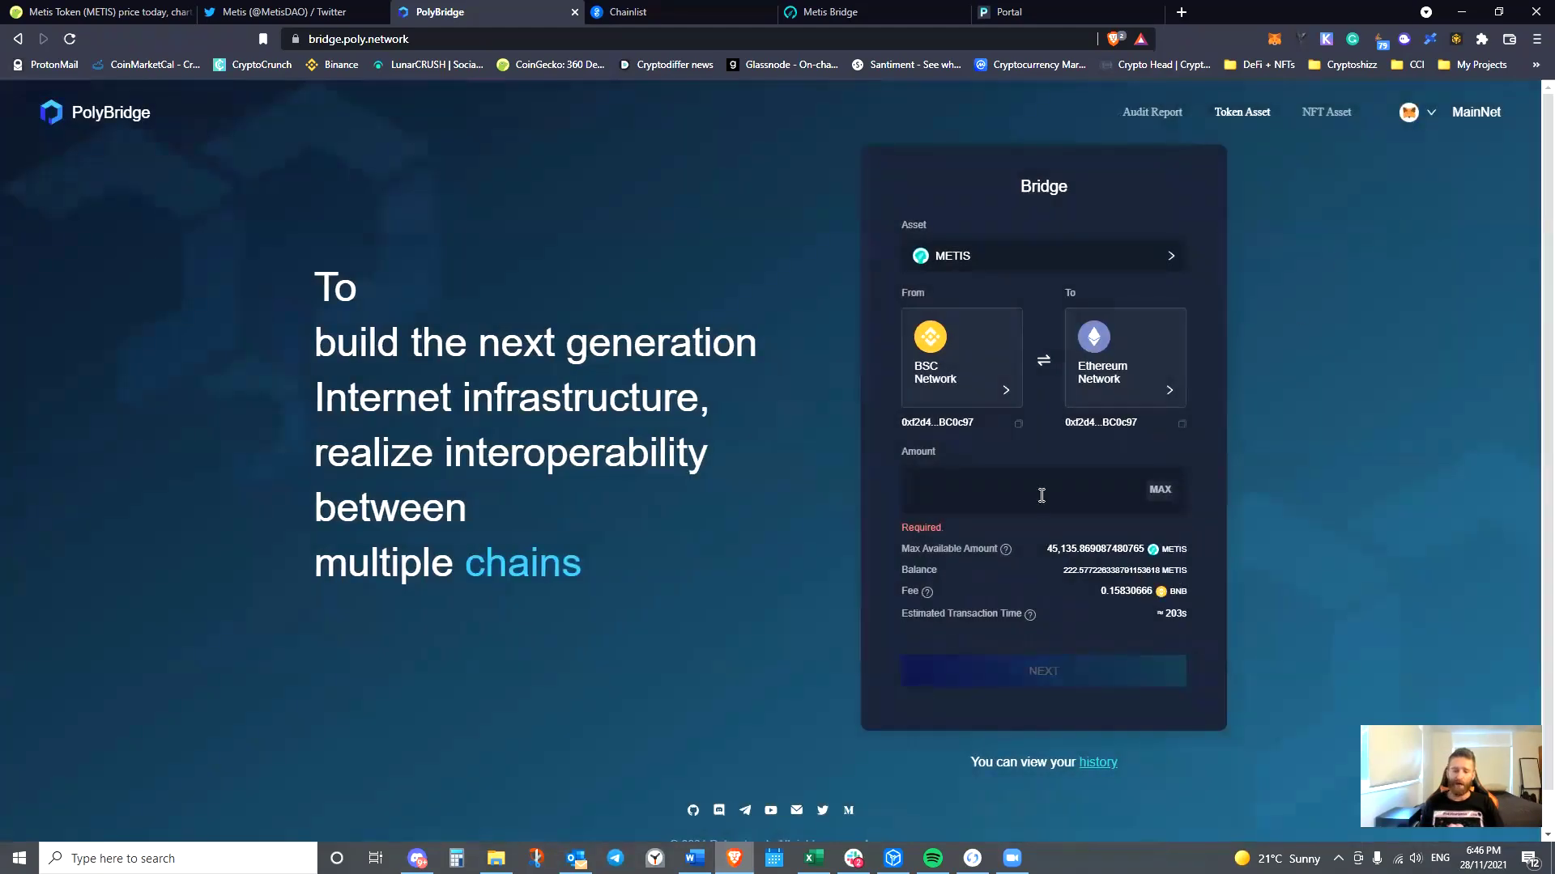
click(1157, 491)
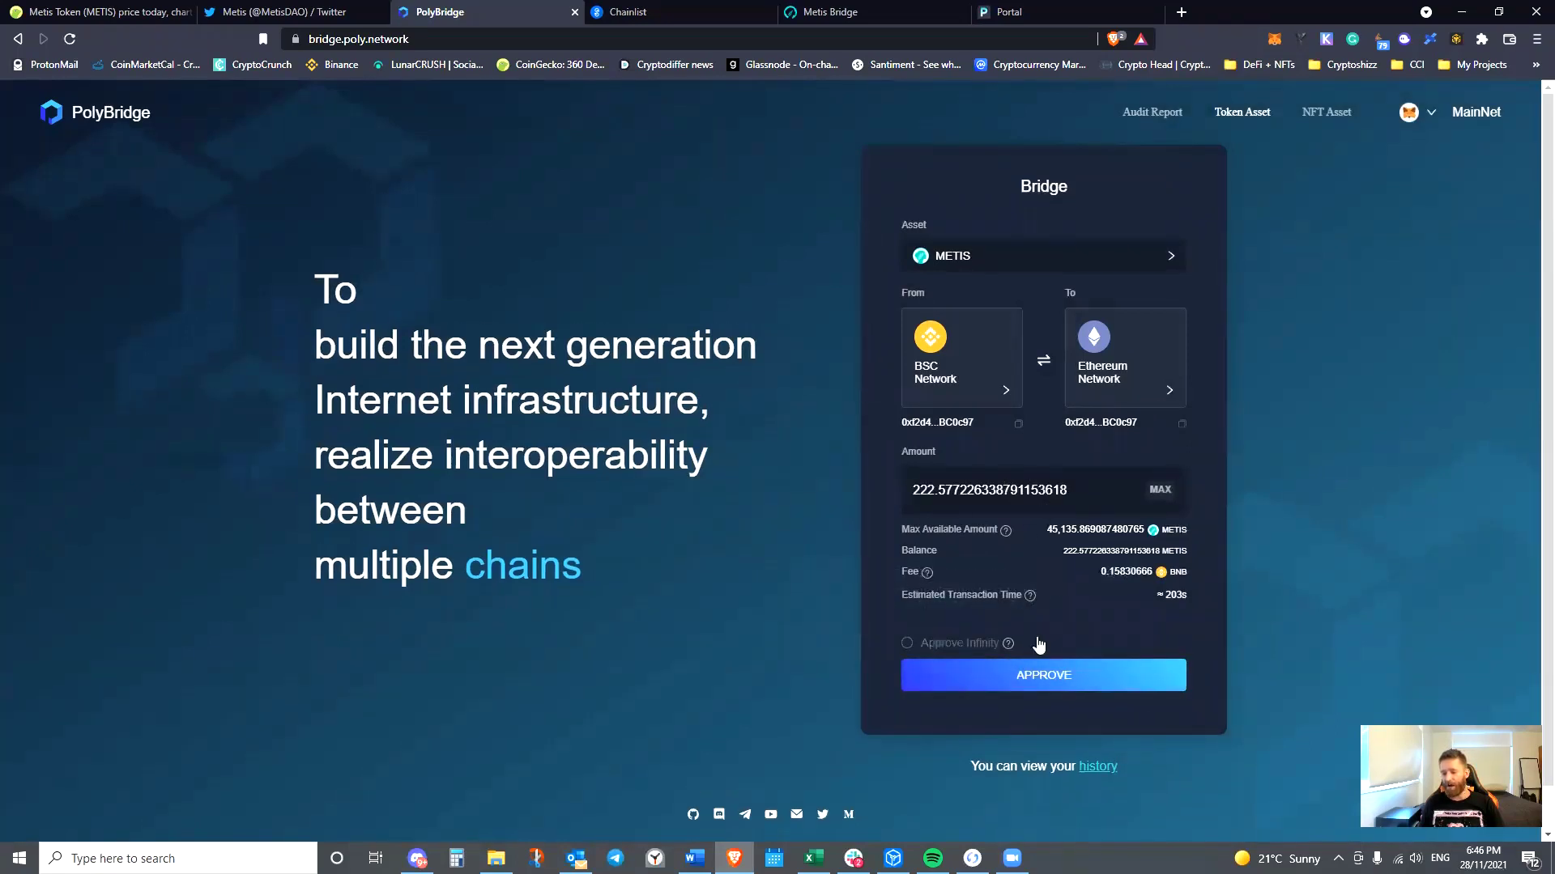
mouse_move(1009, 645)
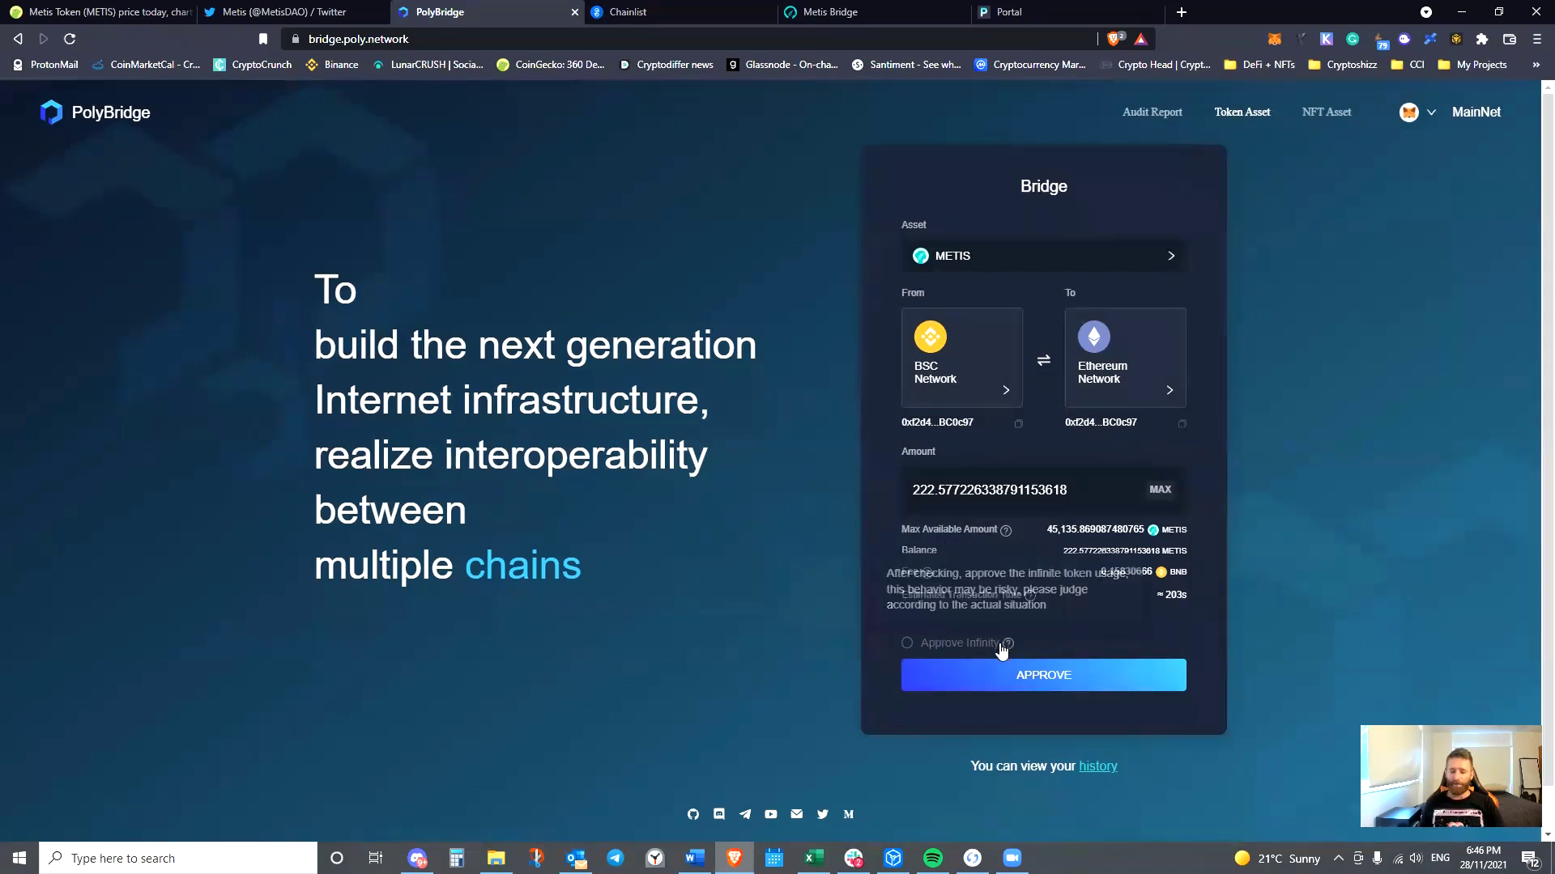
click(981, 682)
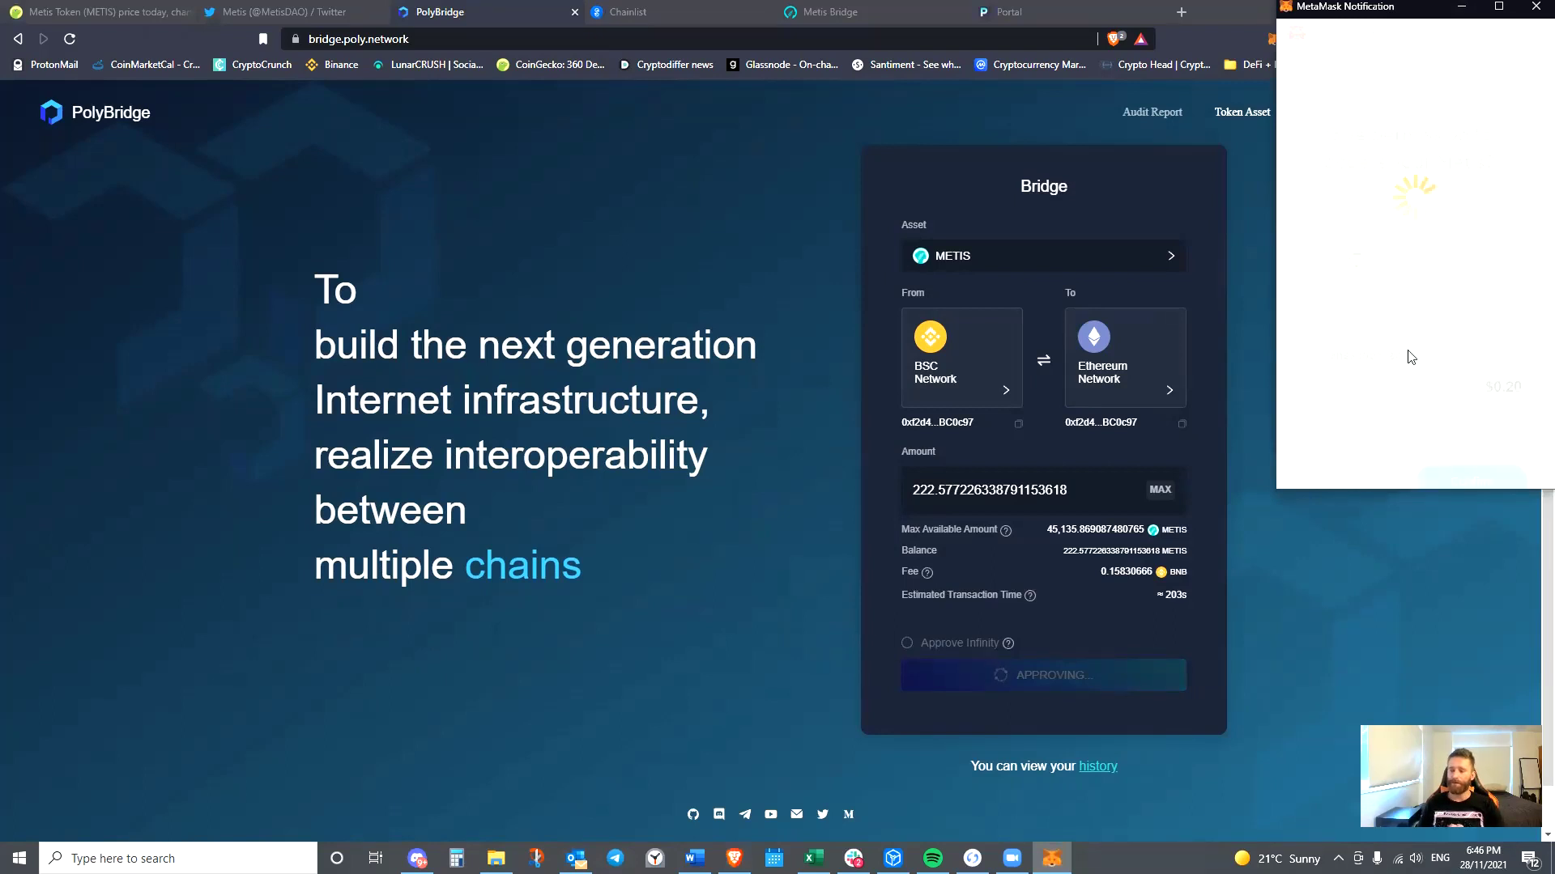
Confirm the METIS spending permission in MetaMask, then retry the approval on the bridge form
scroll(1409, 421, down, 1)
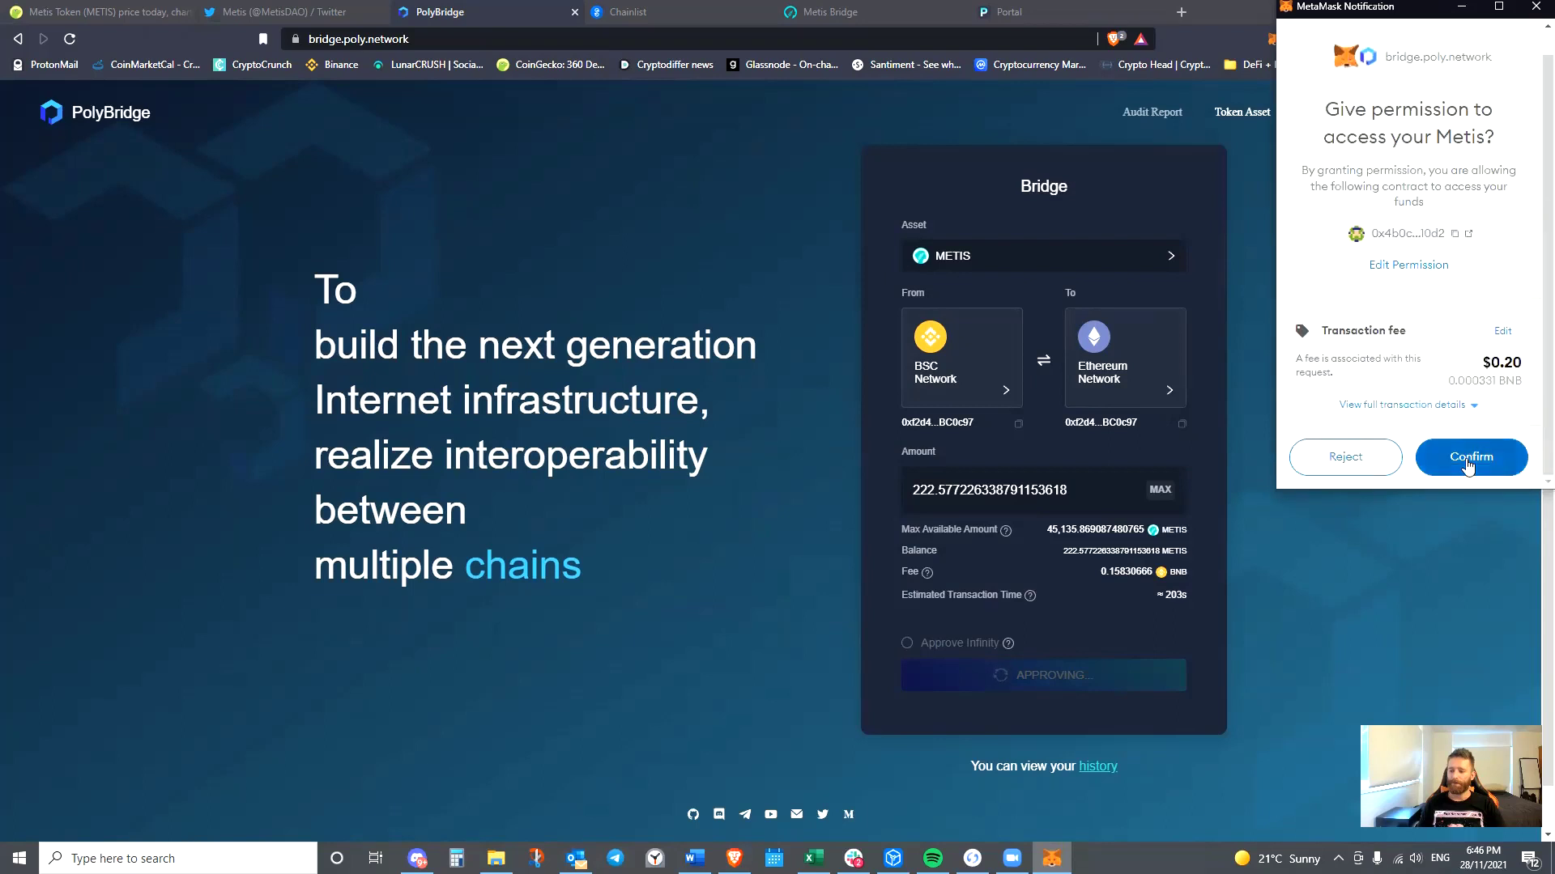
click(1468, 458)
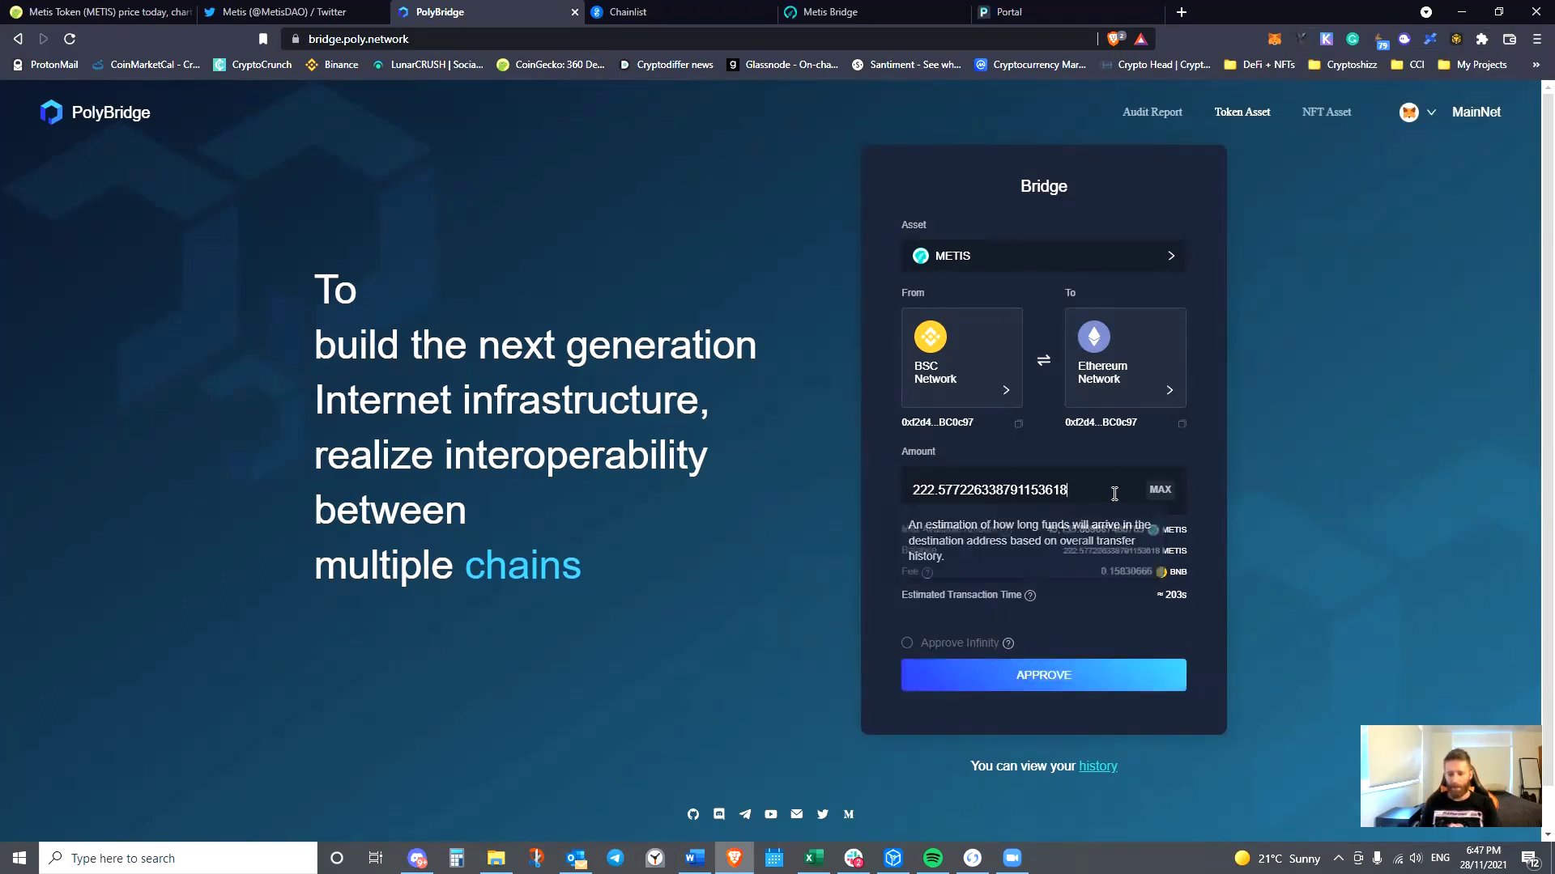
click(1017, 689)
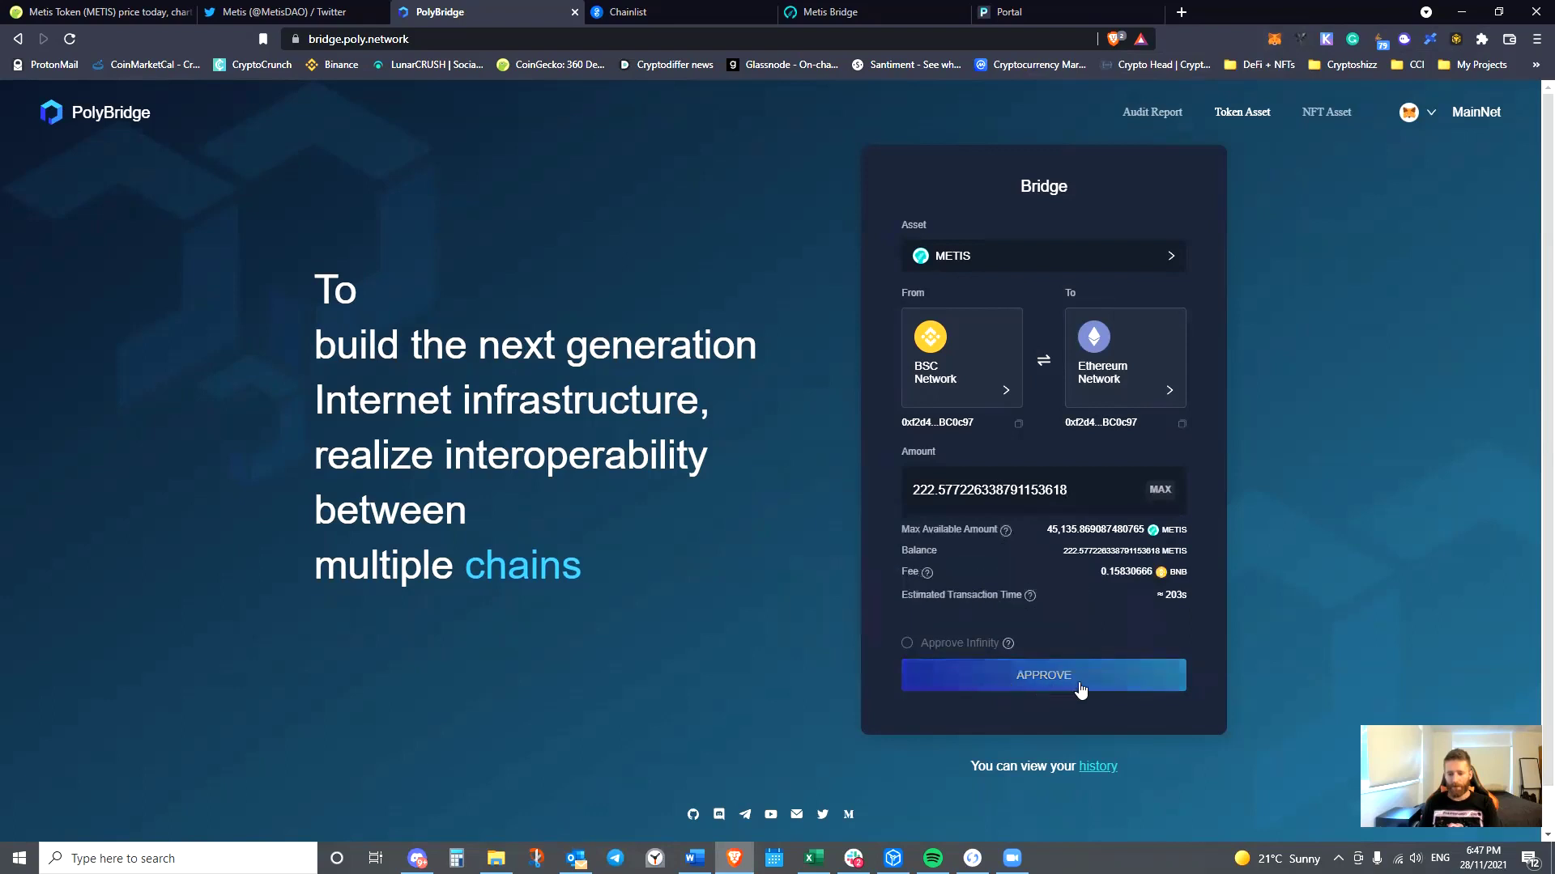
Reload the bridge page, search 'metis', and route METIS from BSC Network to Ethereum Network
click(70, 41)
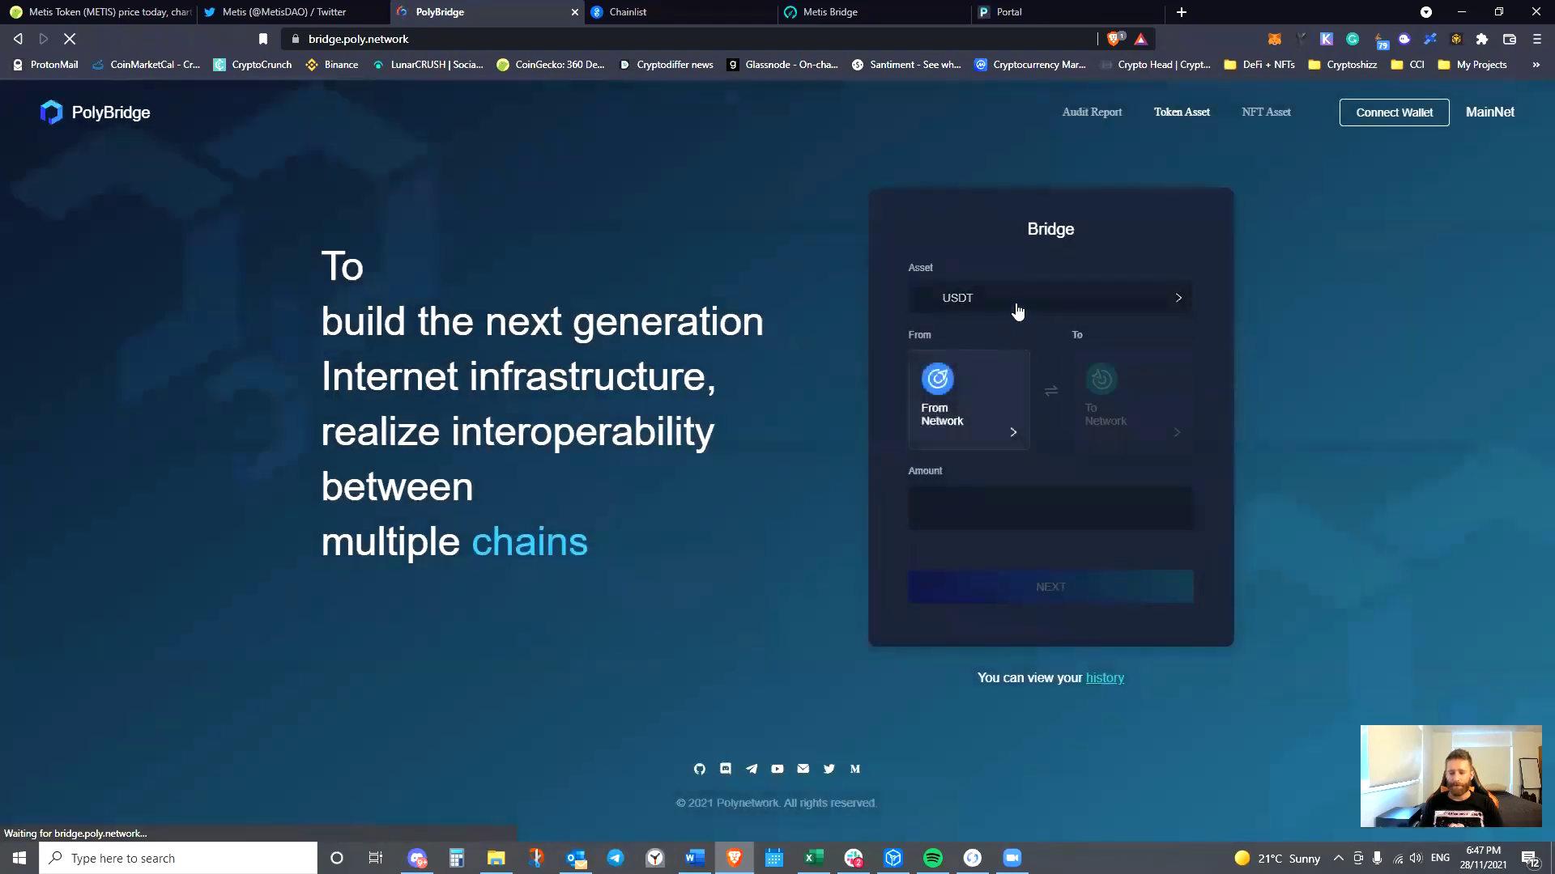
click(1012, 296)
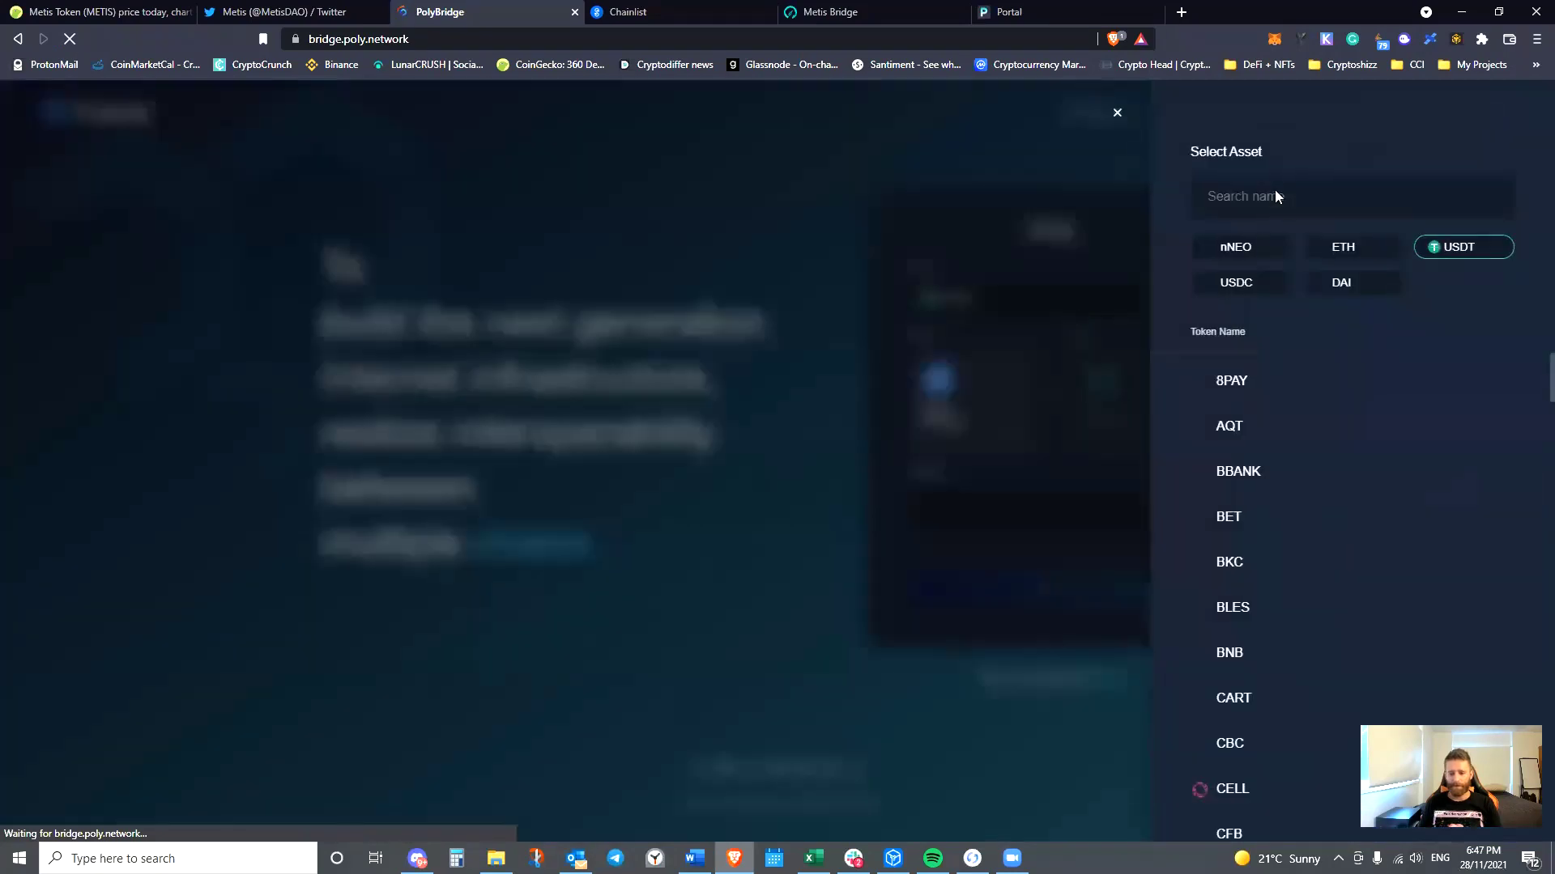
click(1275, 191)
text(metis)
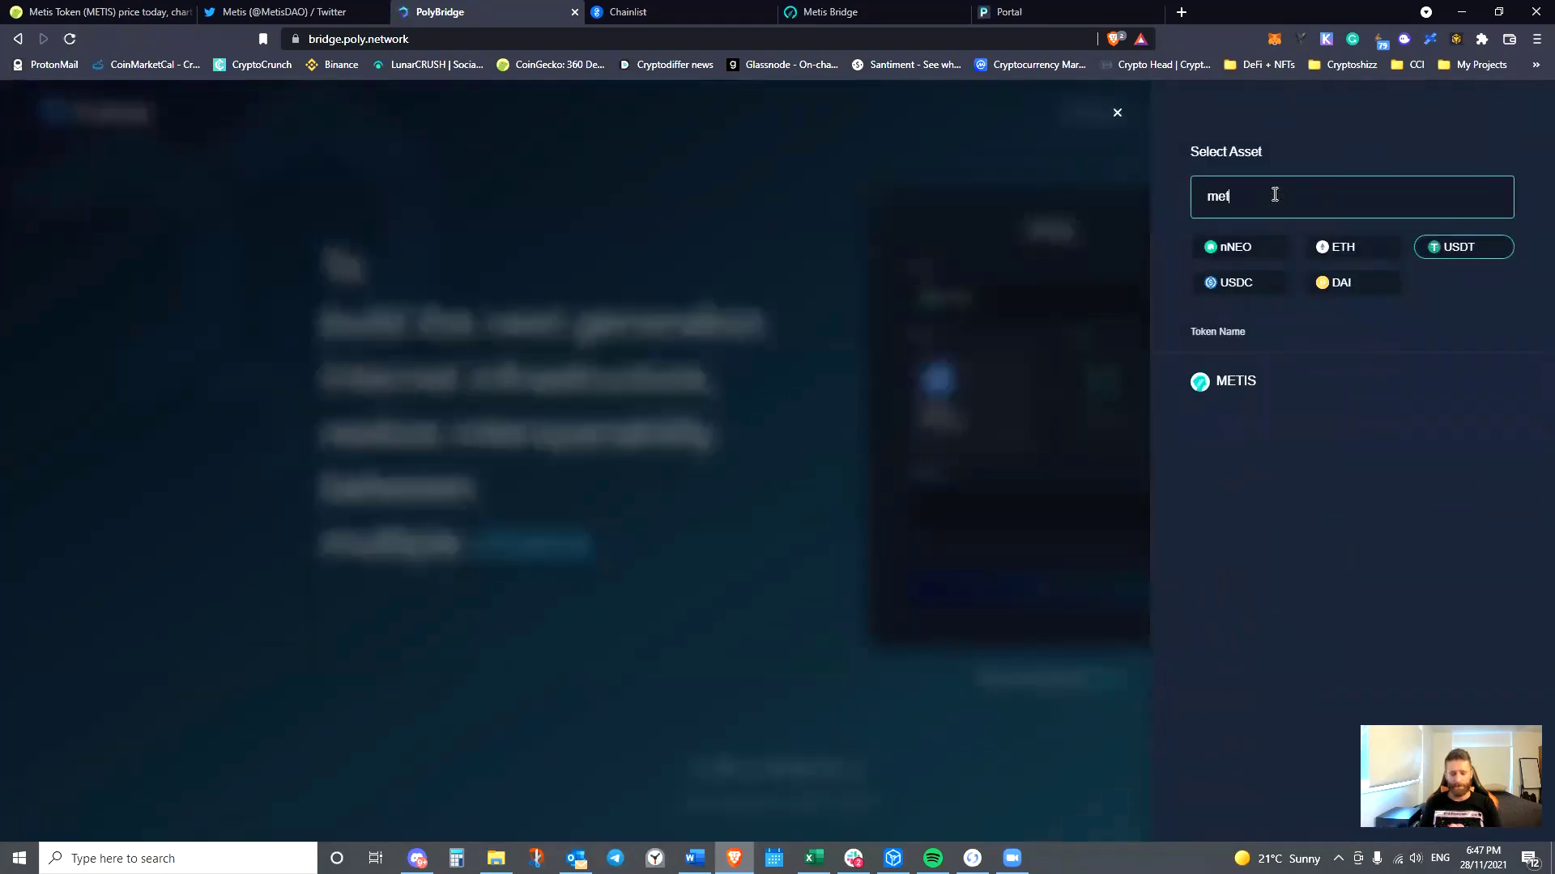
click(1247, 391)
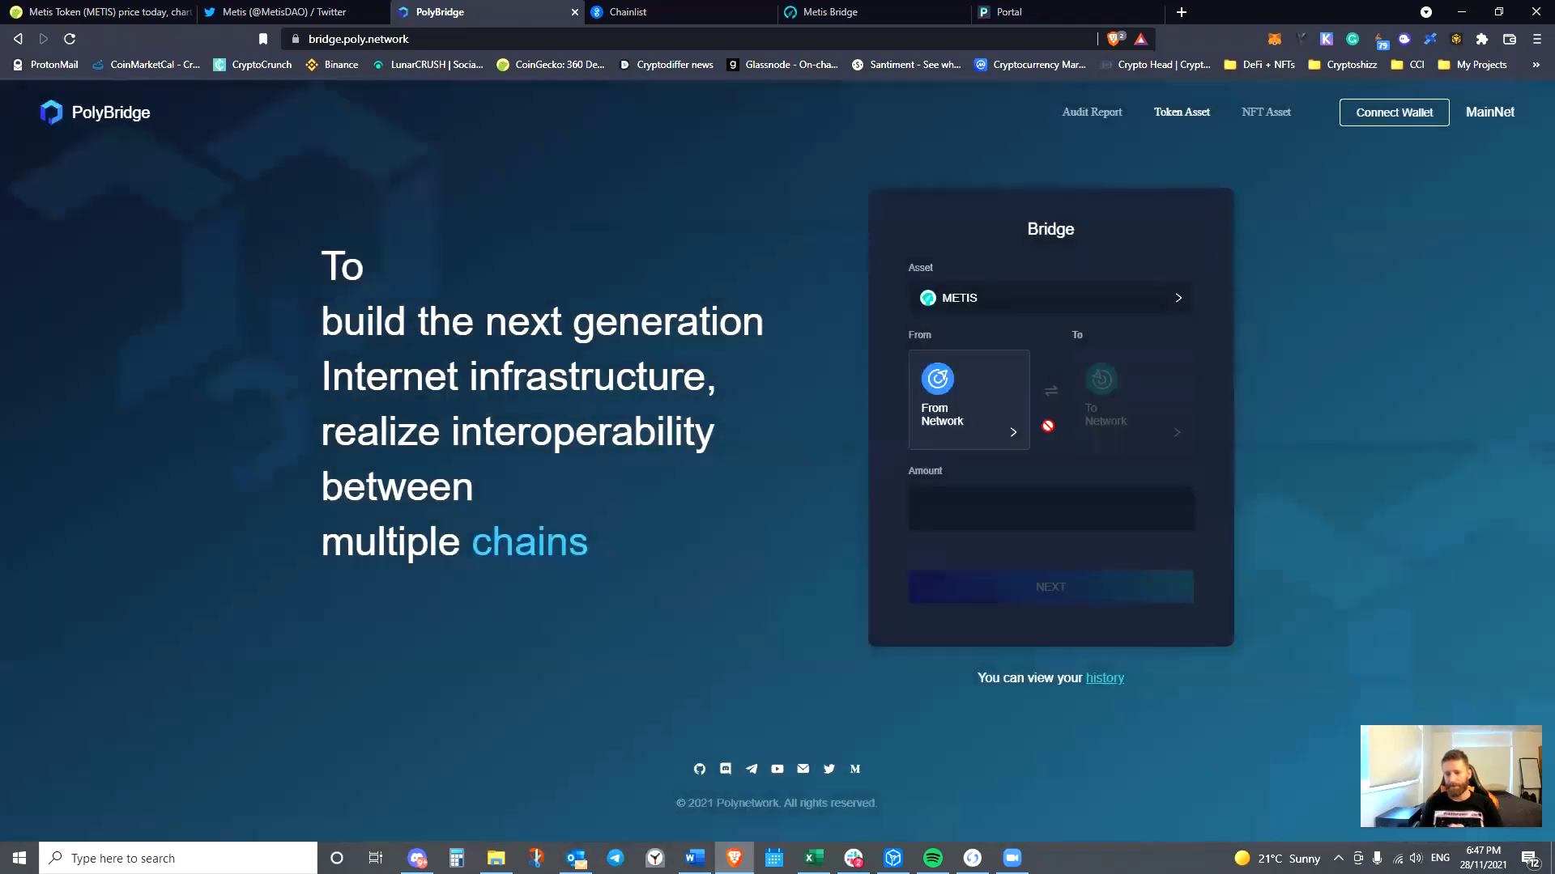
click(969, 415)
click(1223, 257)
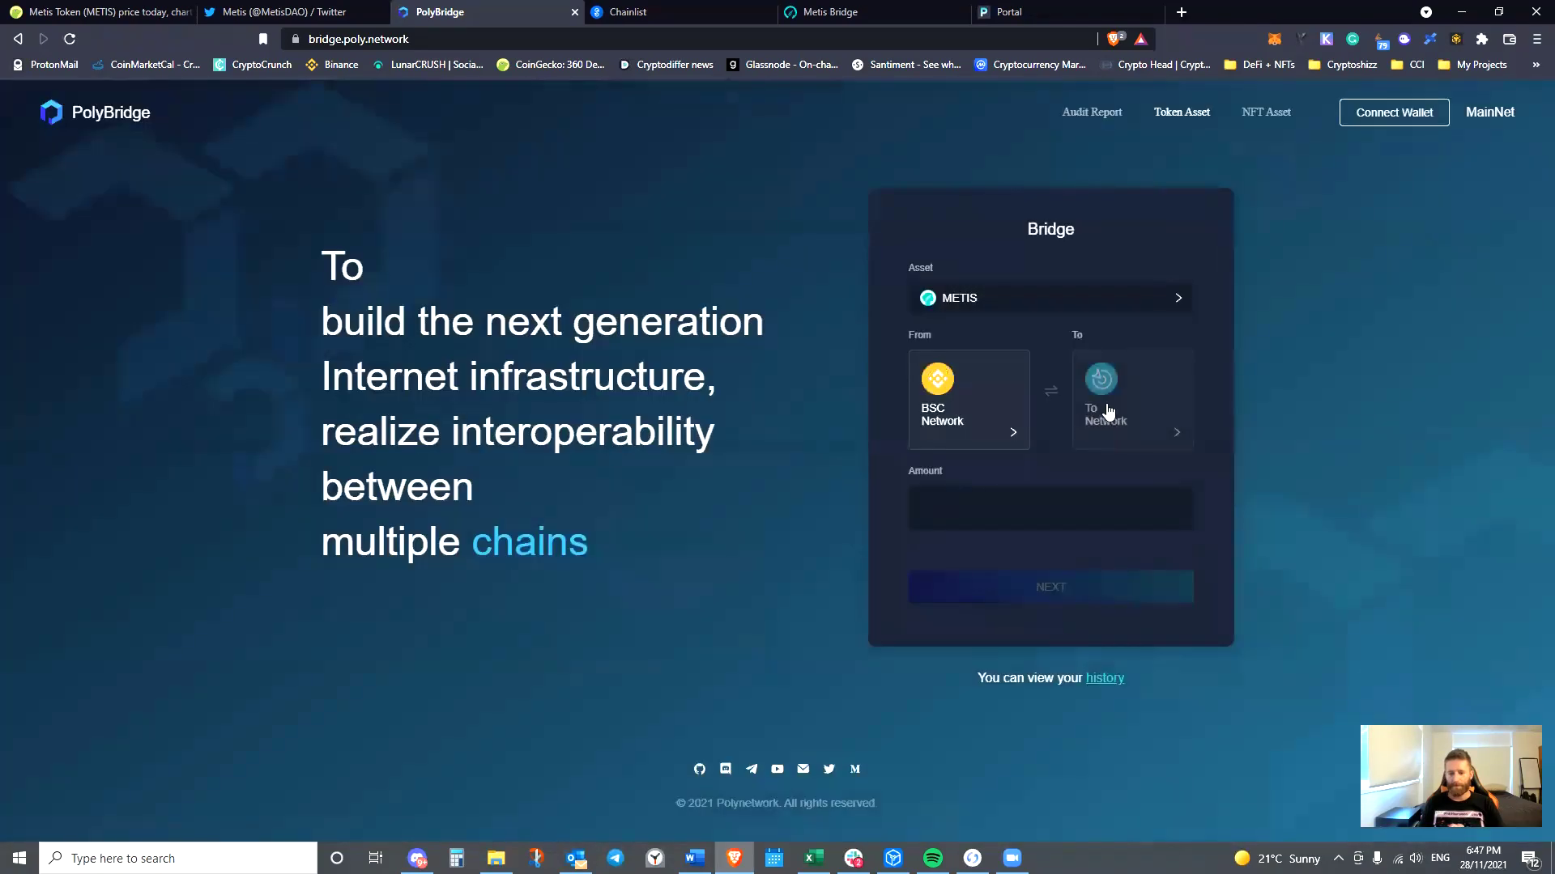
click(1096, 397)
click(1224, 213)
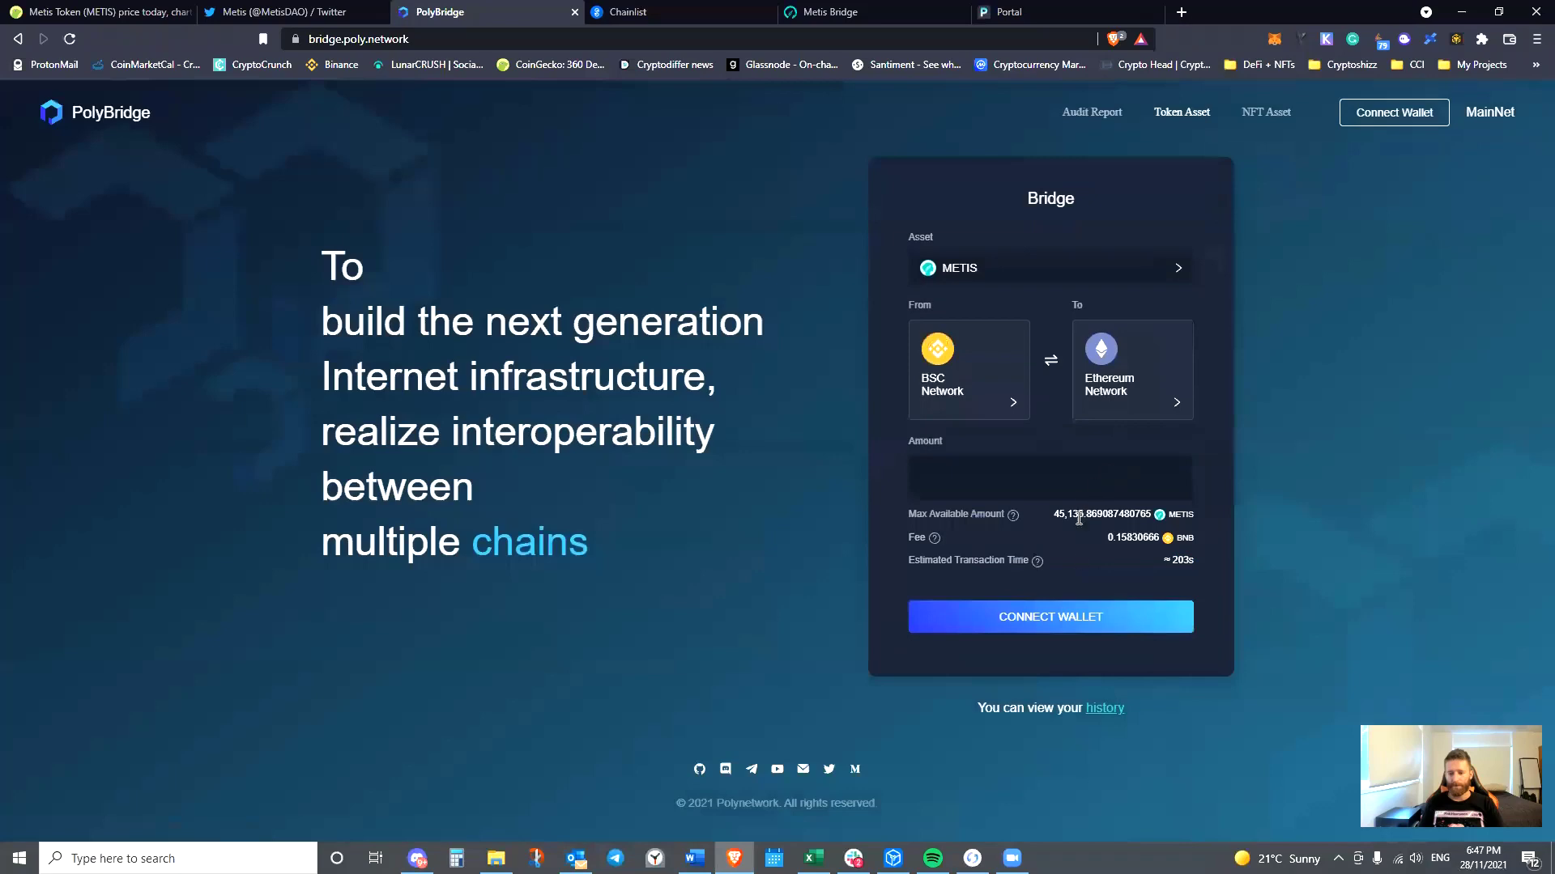
Connect MetaMask on BSC, enter the full 222.577226338791153618 METIS balance, and proceed to review
click(1053, 617)
click(1265, 242)
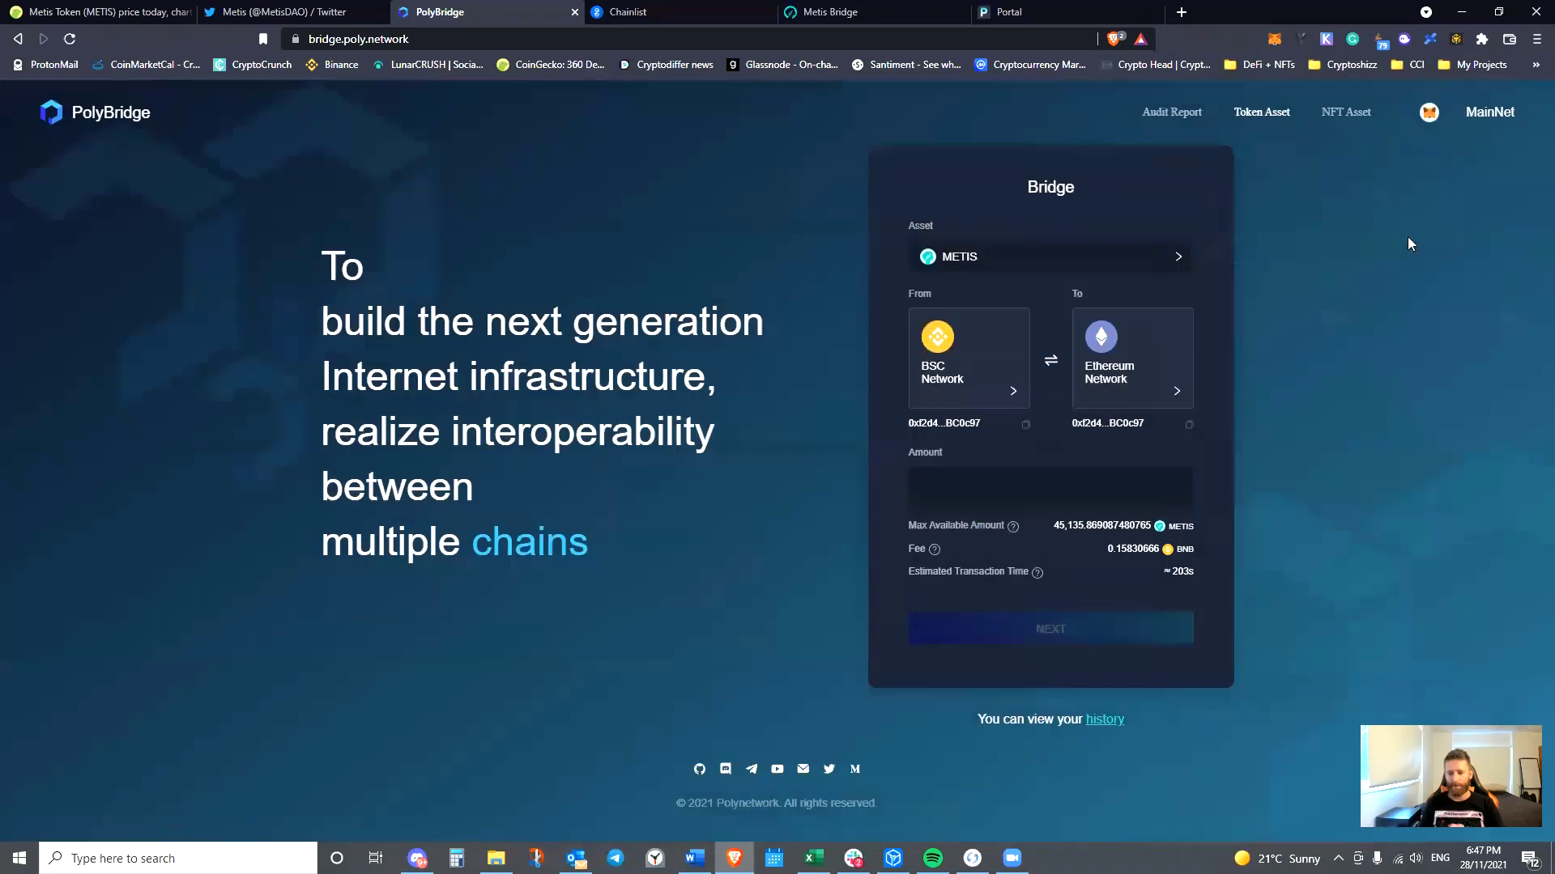
click(1160, 489)
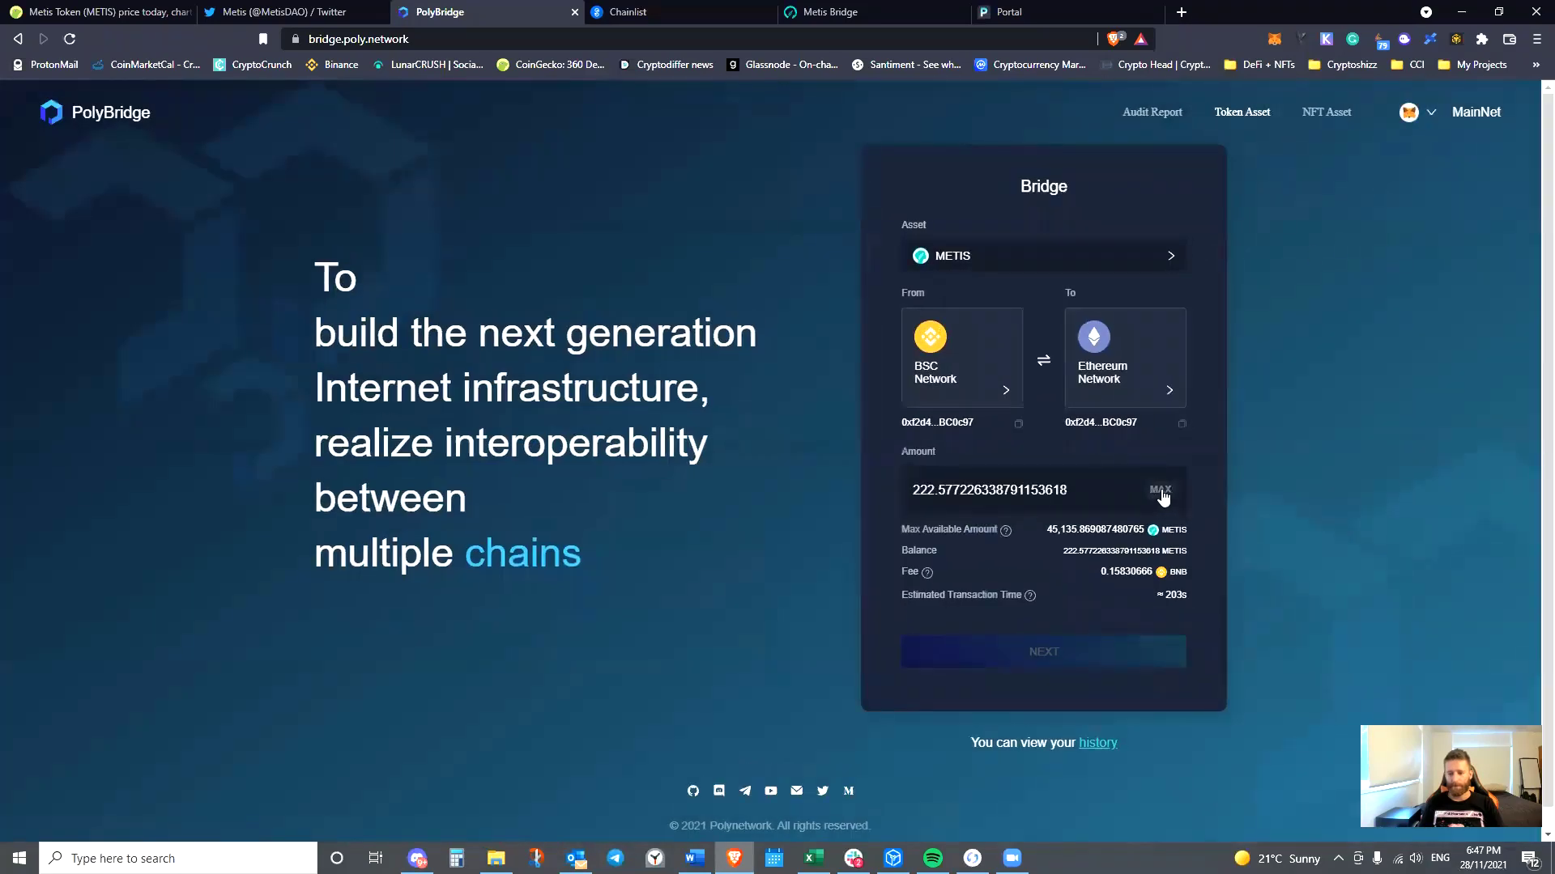
click(1086, 665)
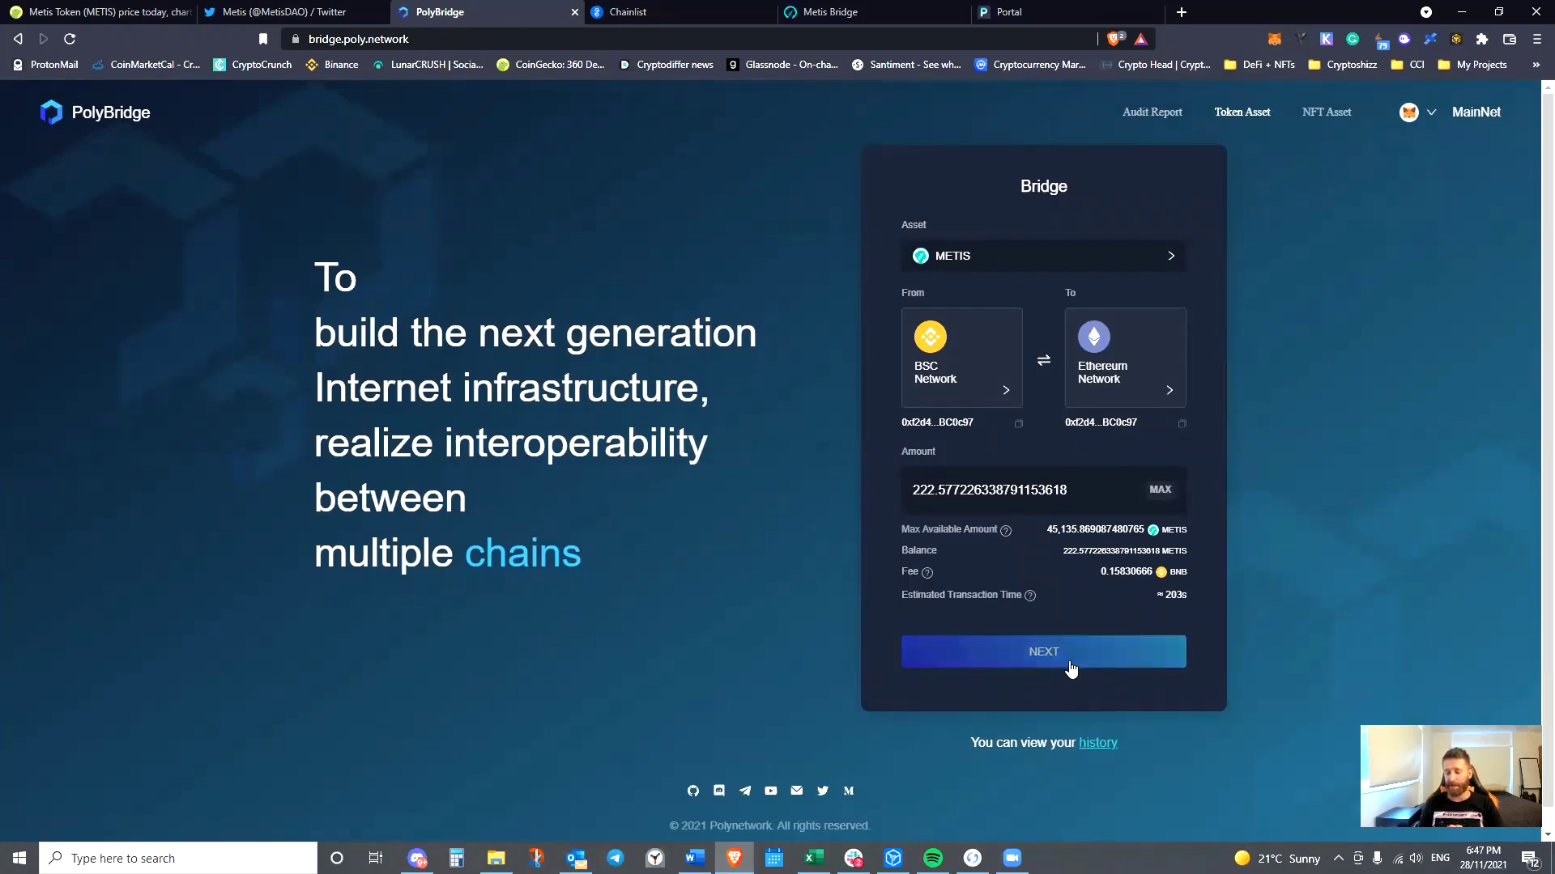
Check the transfer summary with its 0.15830666 BNB fee and confirm the bridge transfer
click(1071, 666)
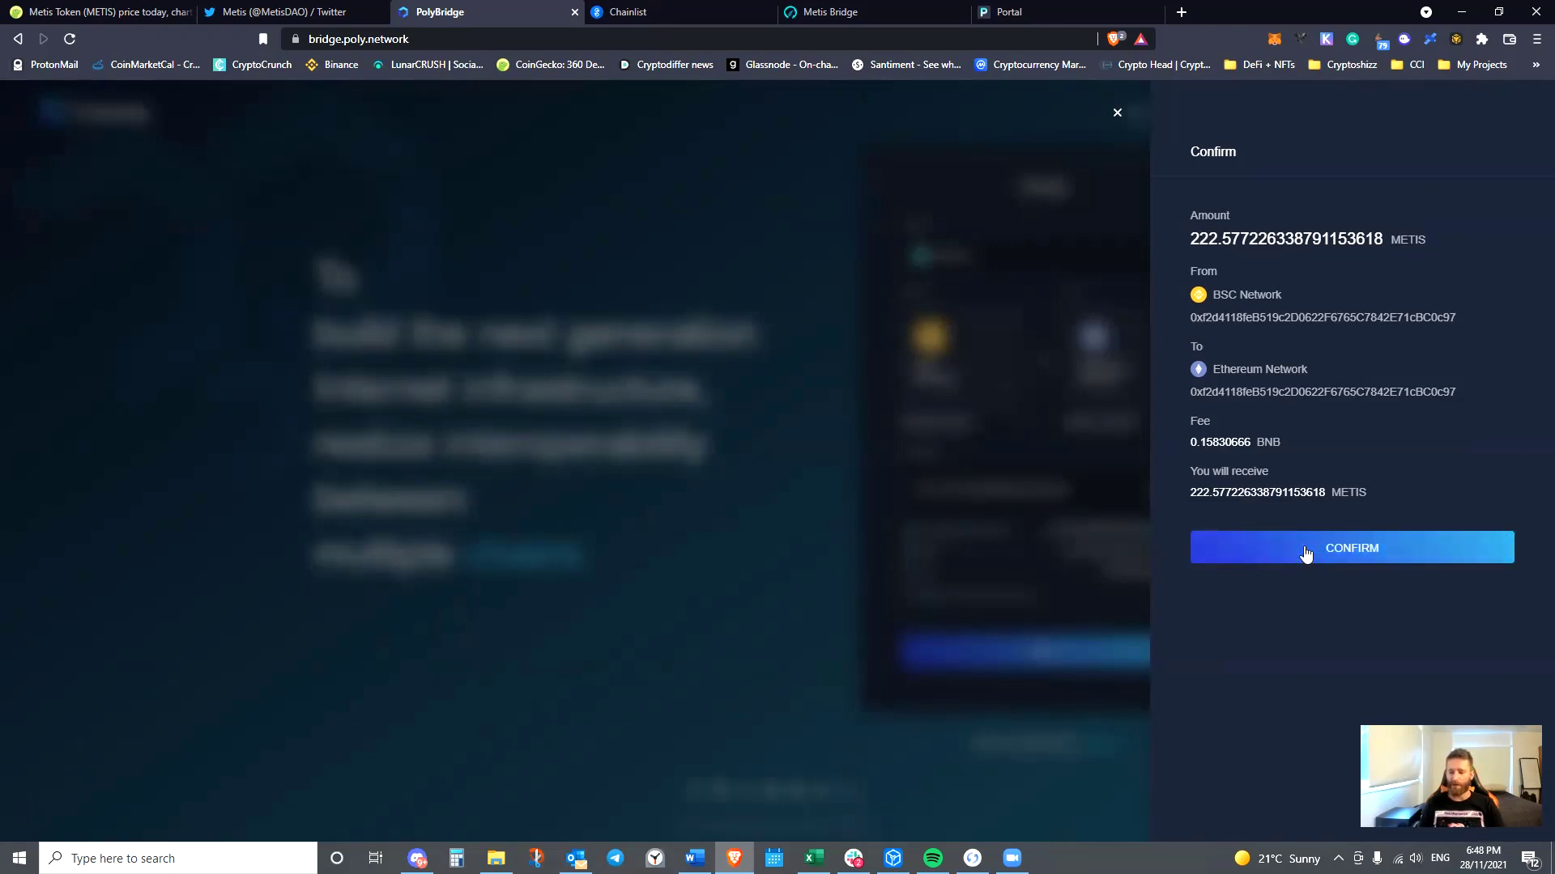
click(1296, 550)
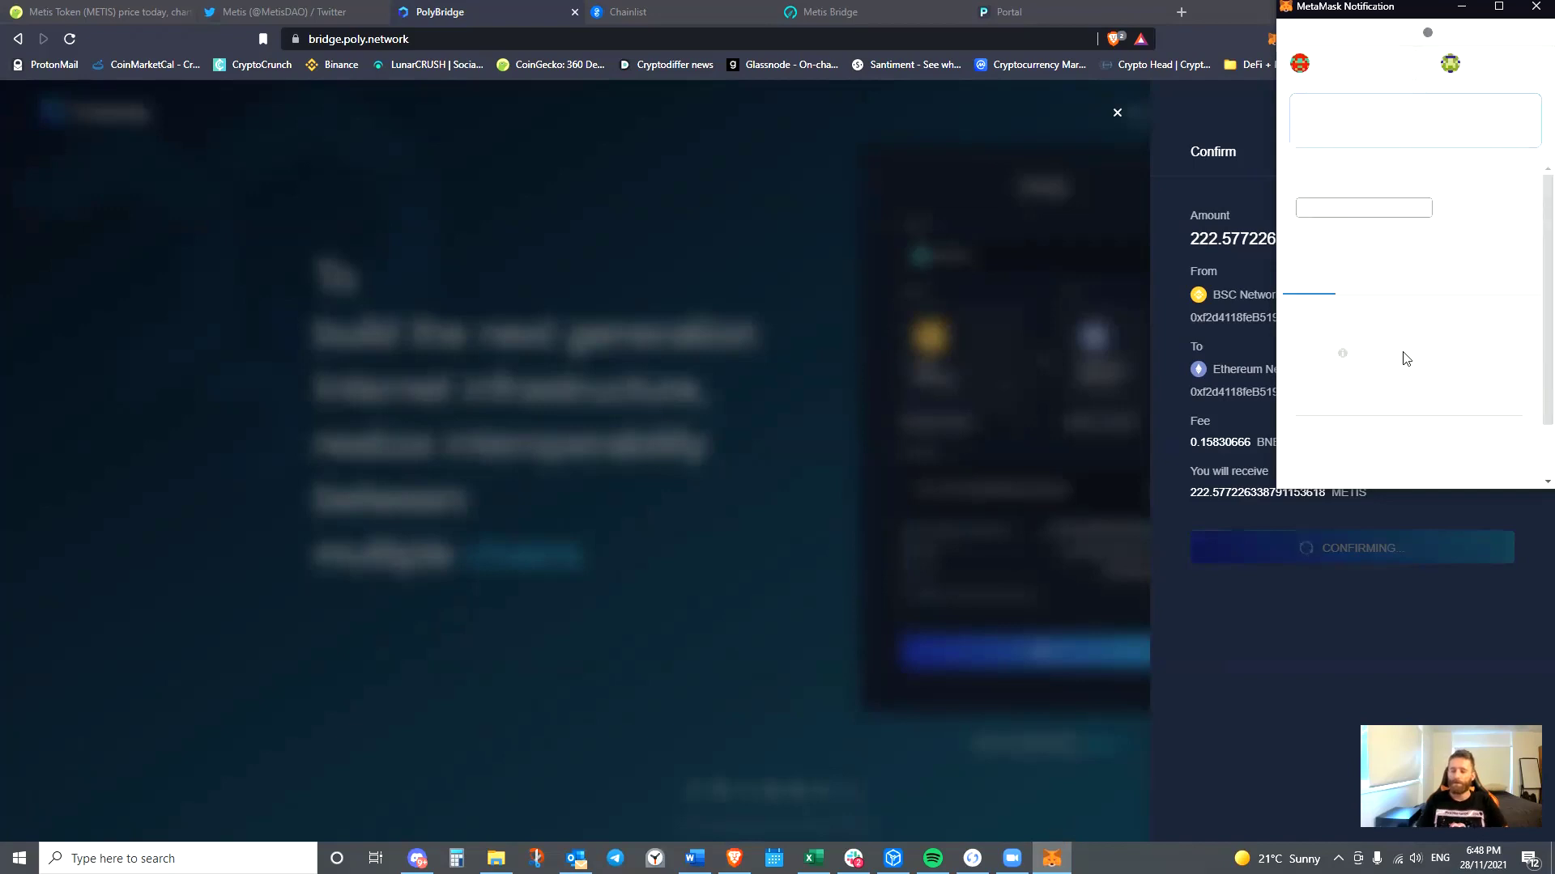
Sign the BNB-fee bridge transaction in the MetaMask notification window
scroll(1397, 356, down, 2)
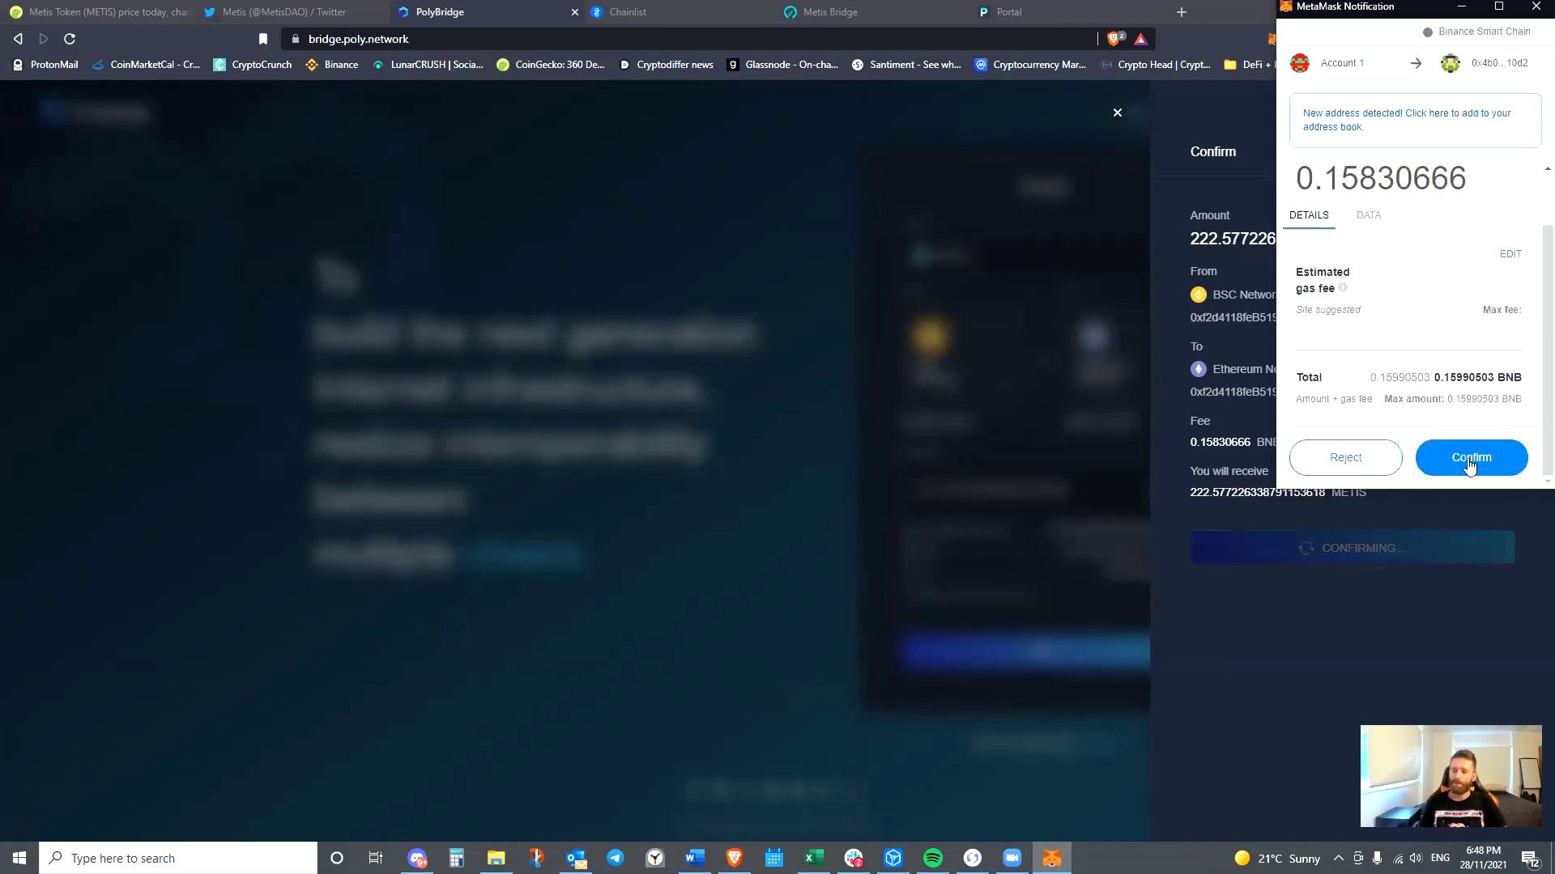
click(1467, 458)
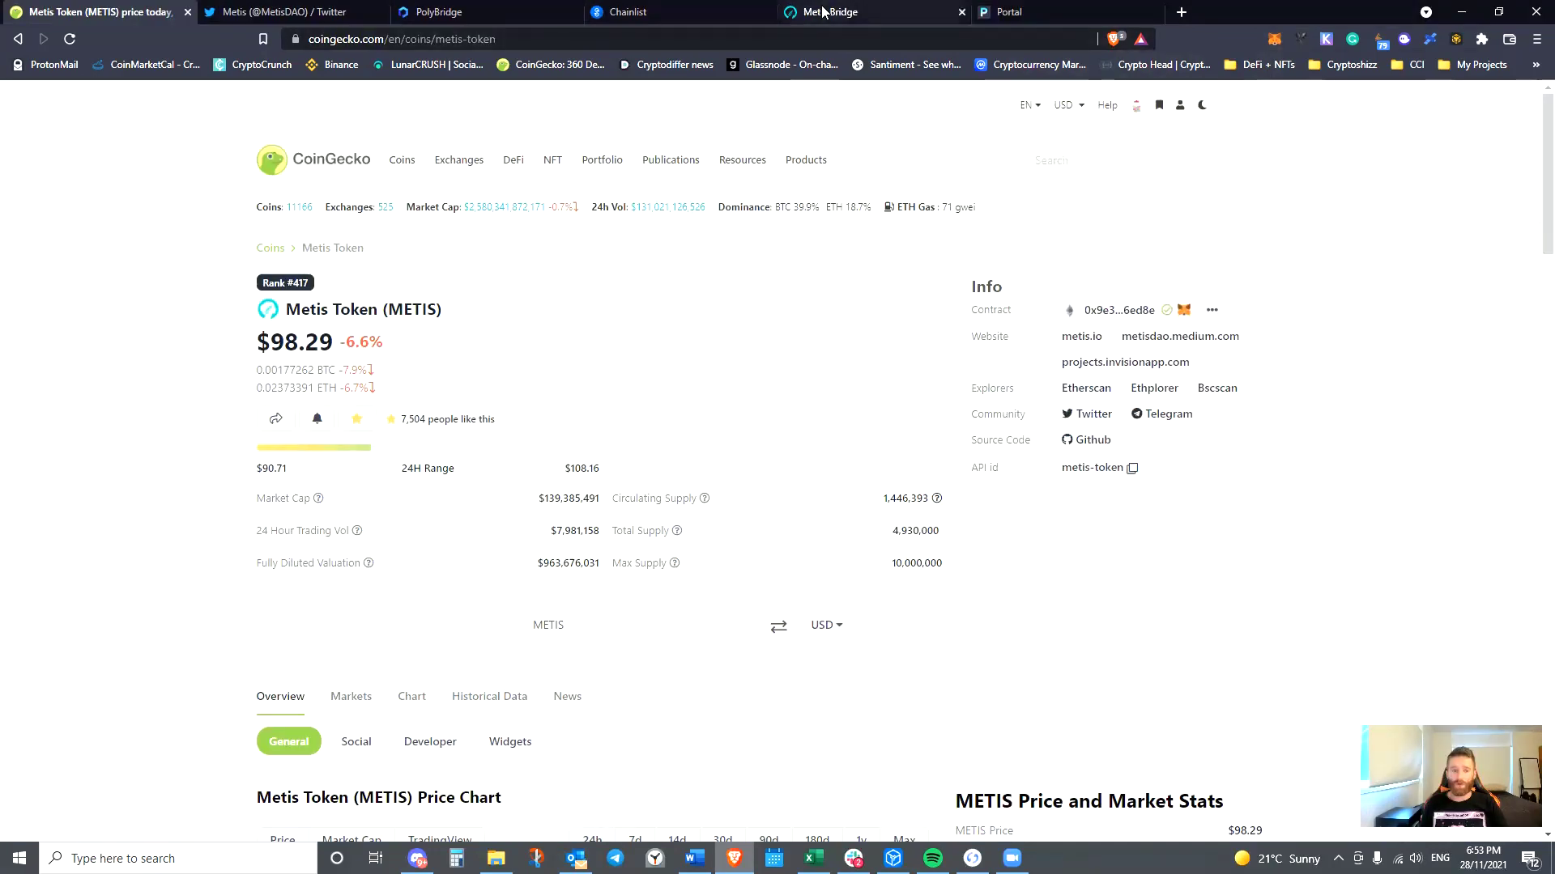
Reload the Metis Bridge Ethereum Mainnet-to-Andromeda deposit page and request connecting an account with Polis
click(823, 11)
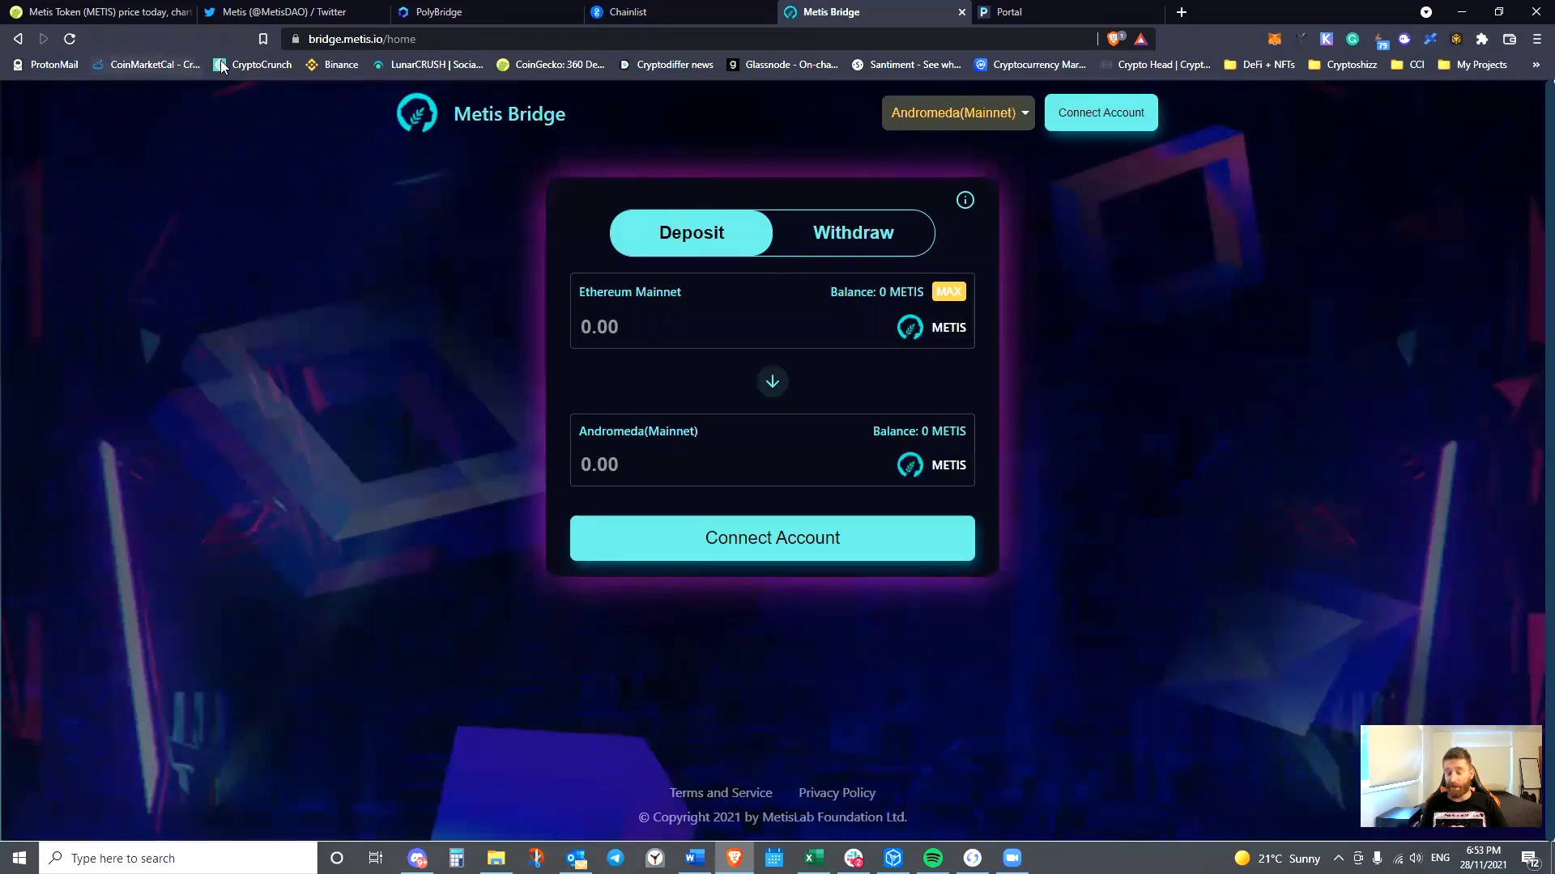
click(60, 37)
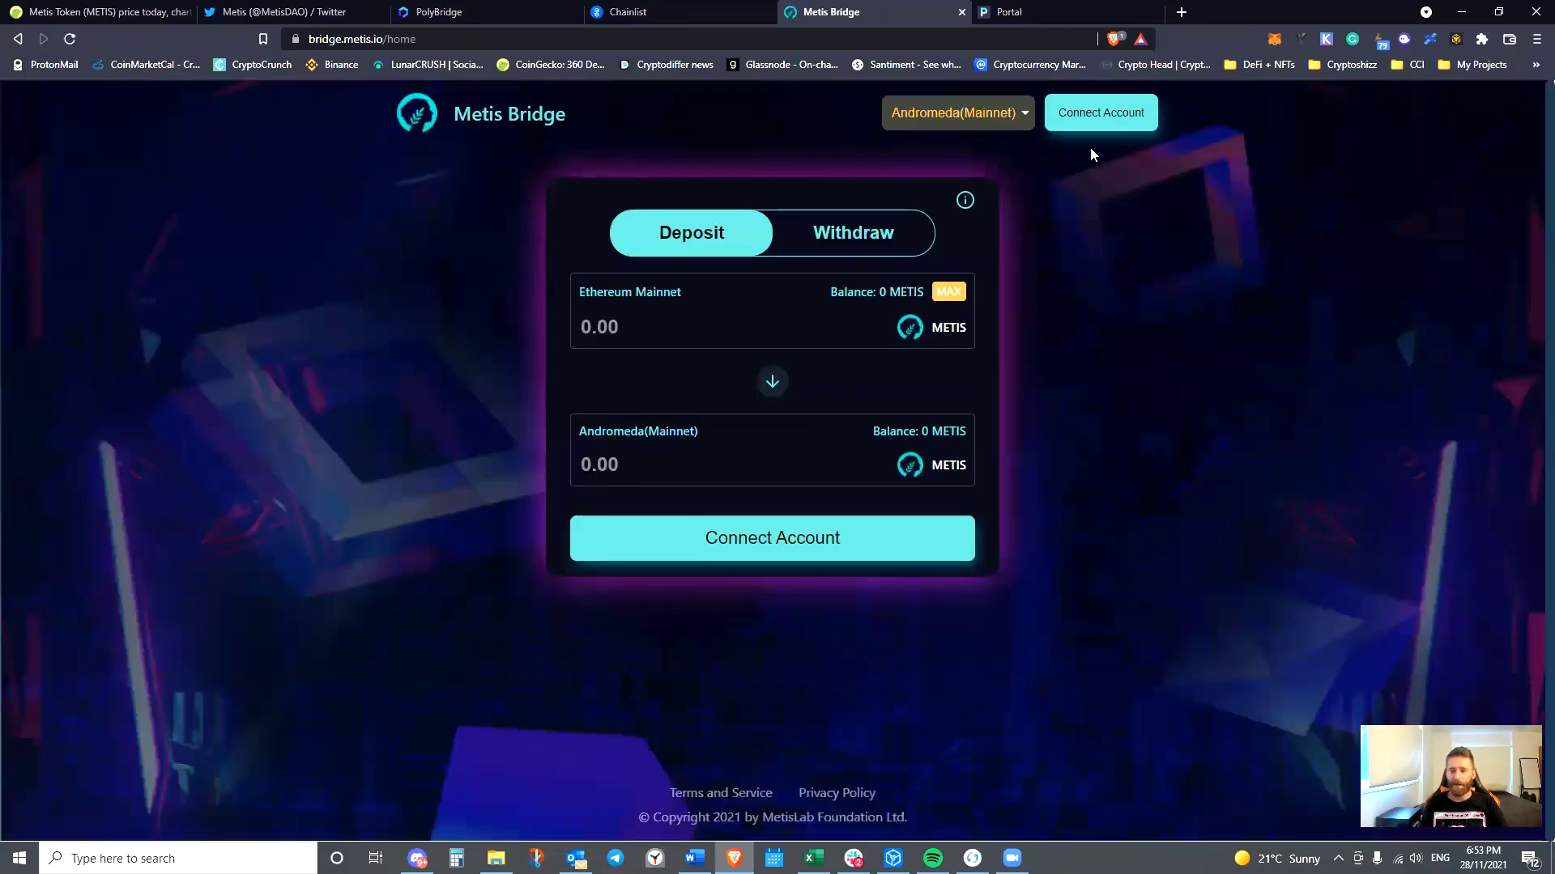
click(1102, 118)
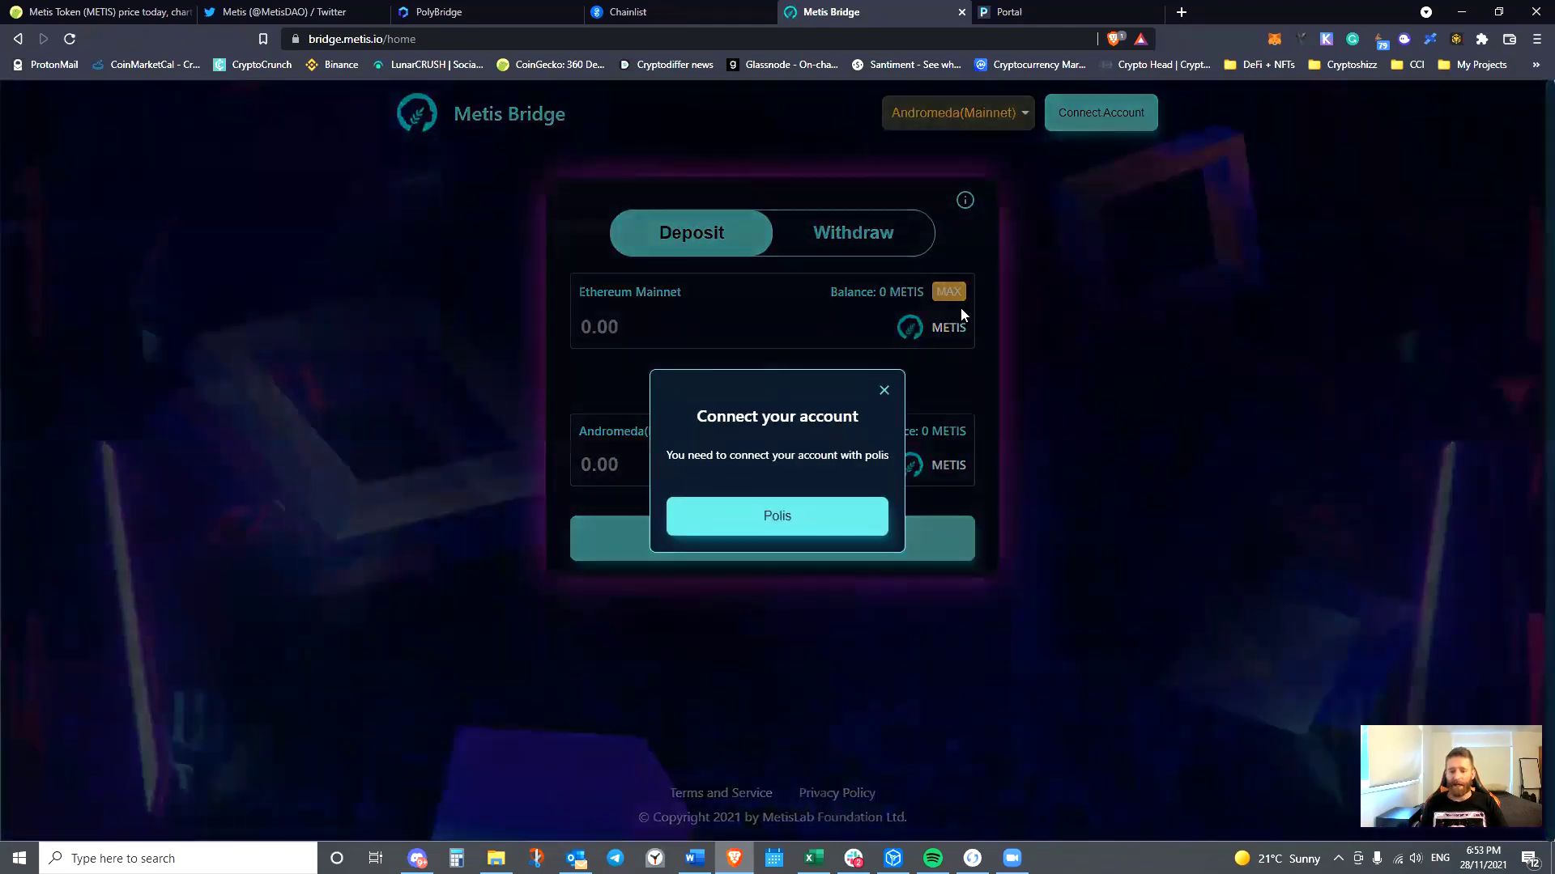
Log in via Polis, confirm the 367.78683333 METIS Ethereum-to-Andromeda transfer, and sign it in MetaMask
click(800, 525)
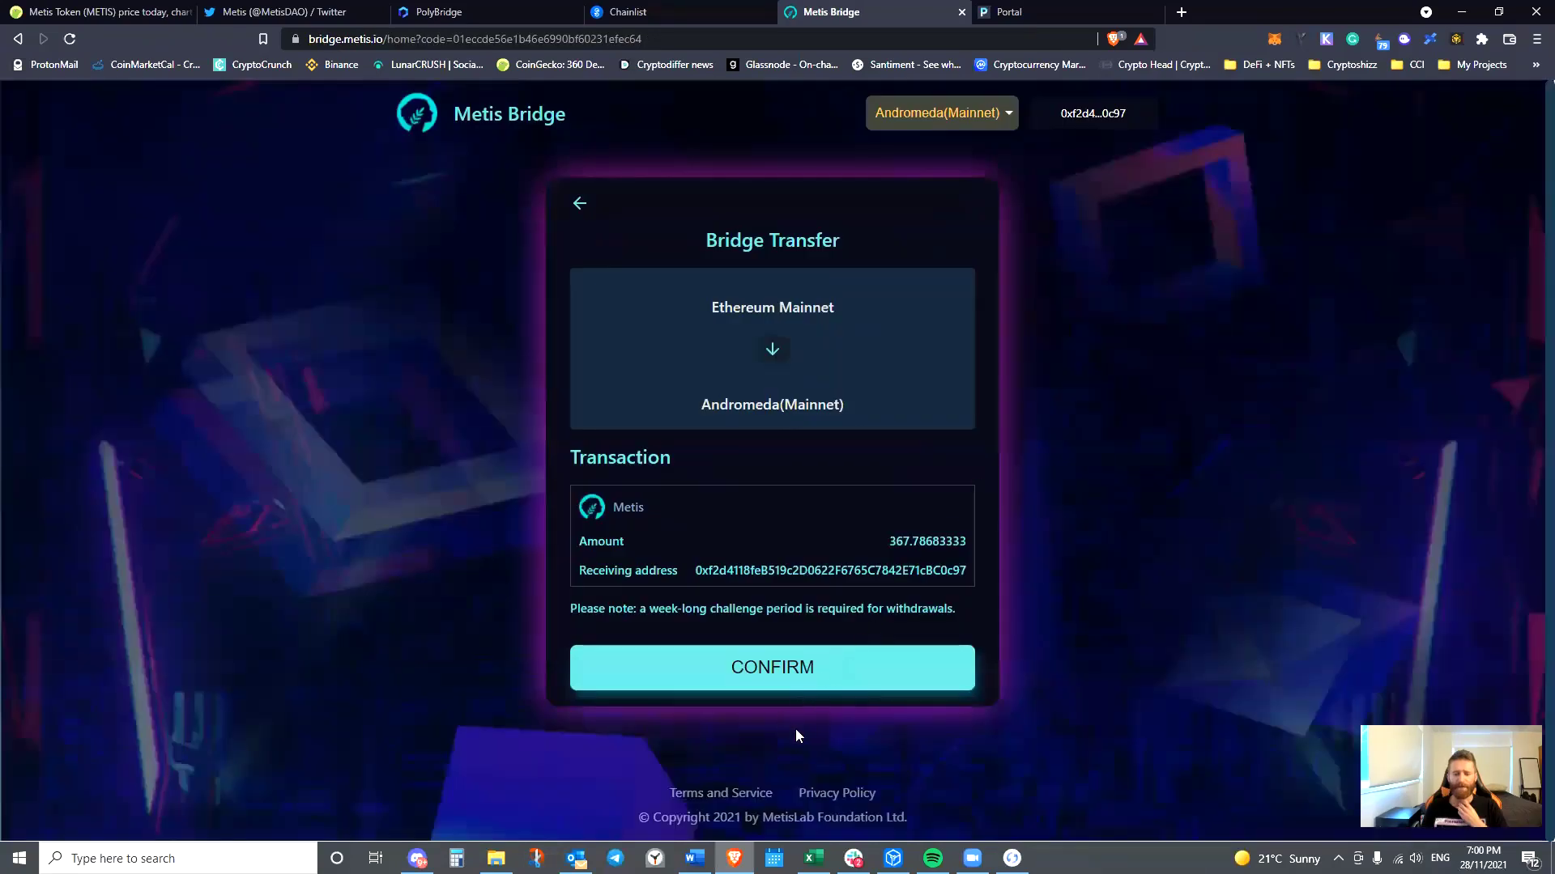
click(797, 686)
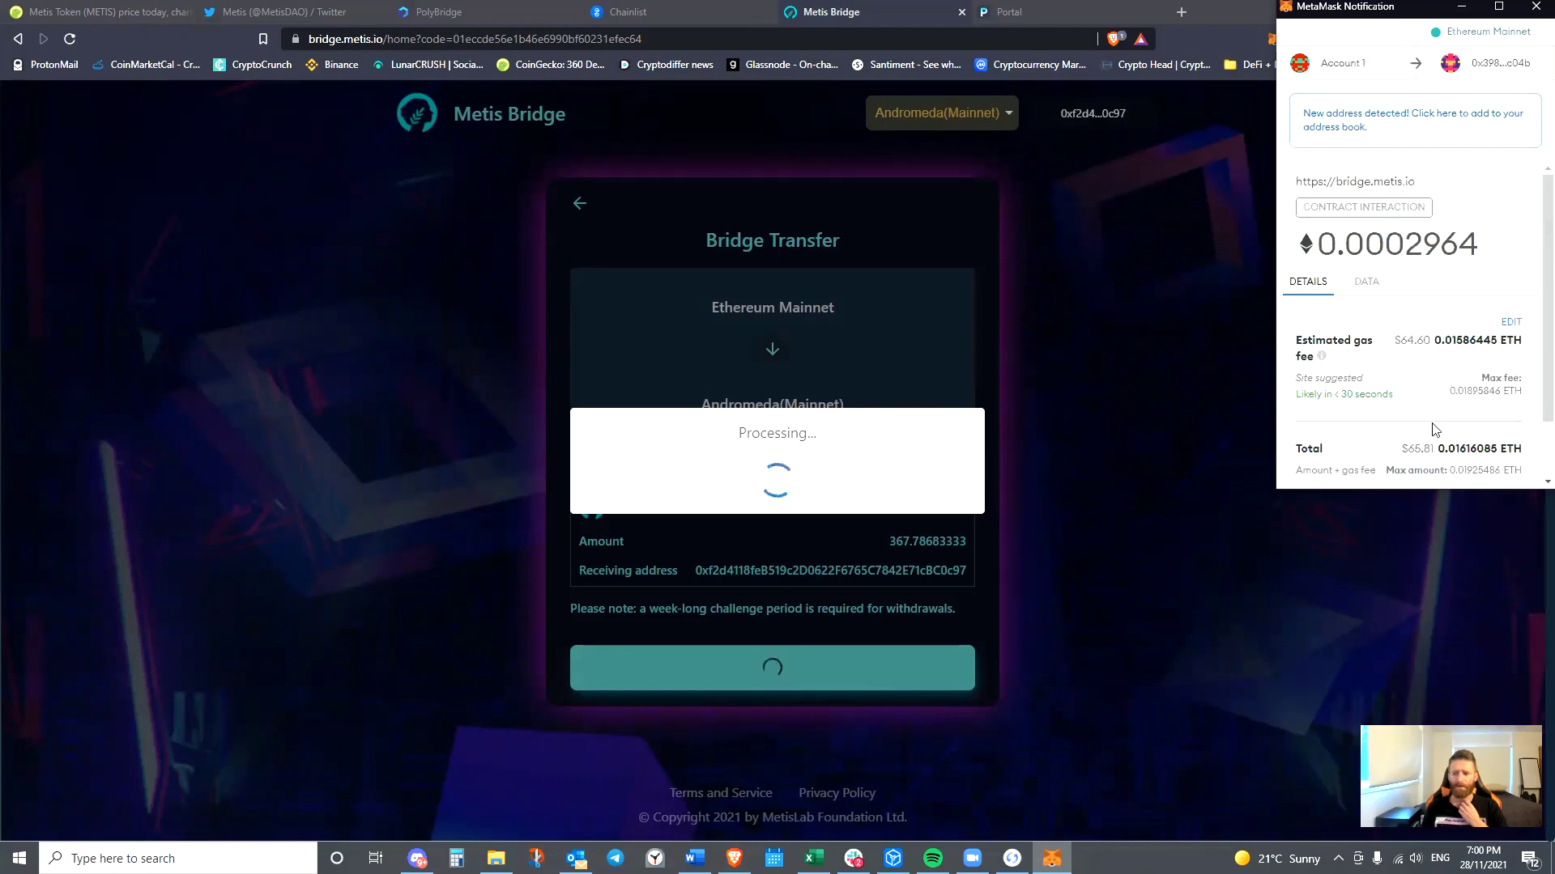
scroll(1434, 429, down, 1)
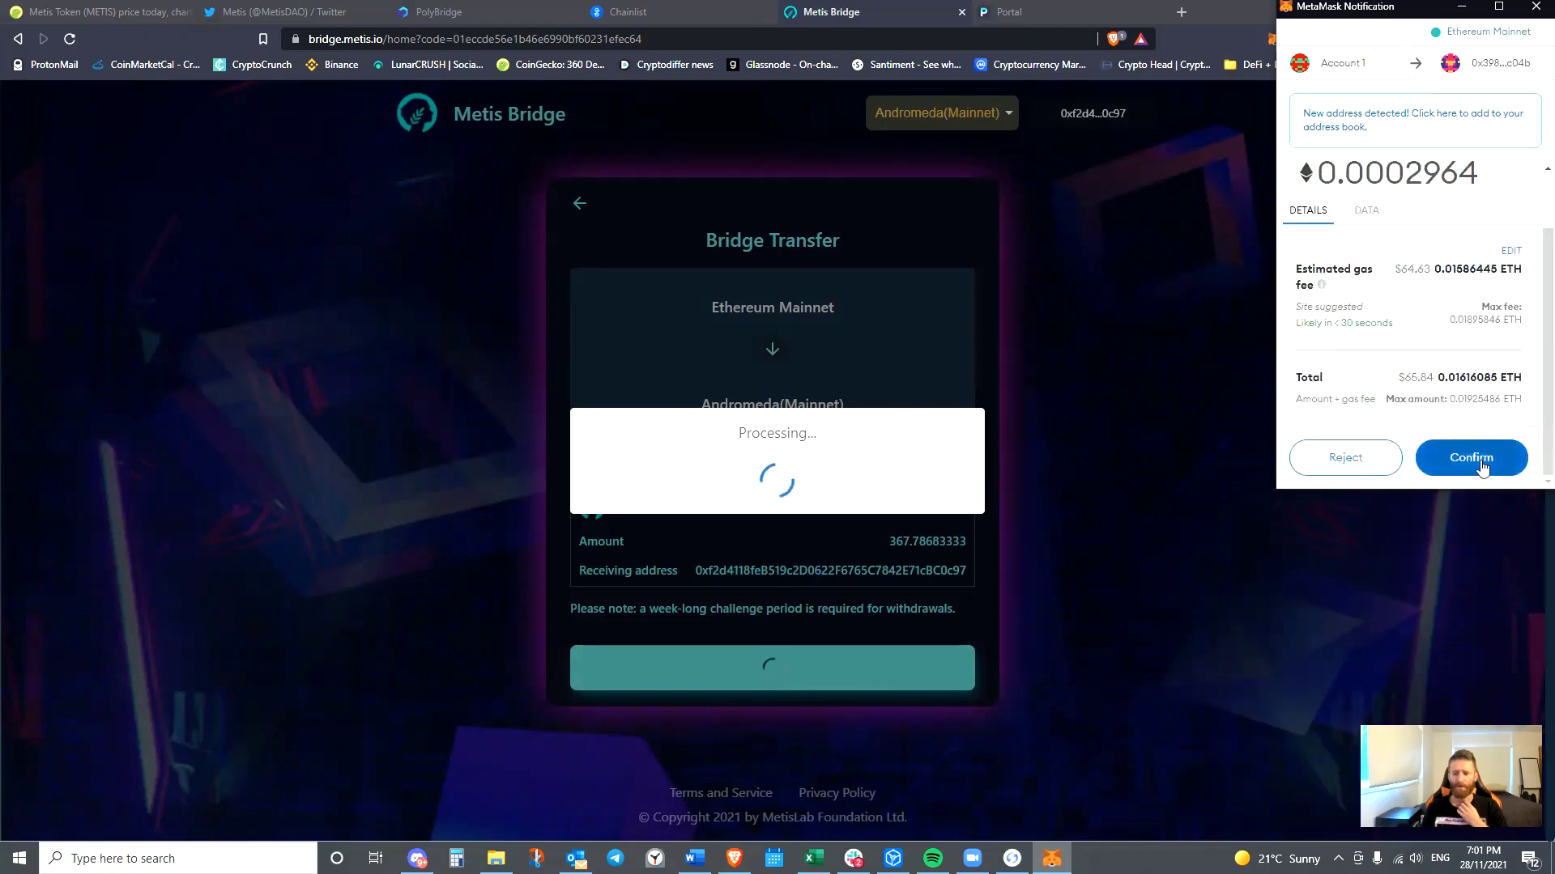
click(1480, 460)
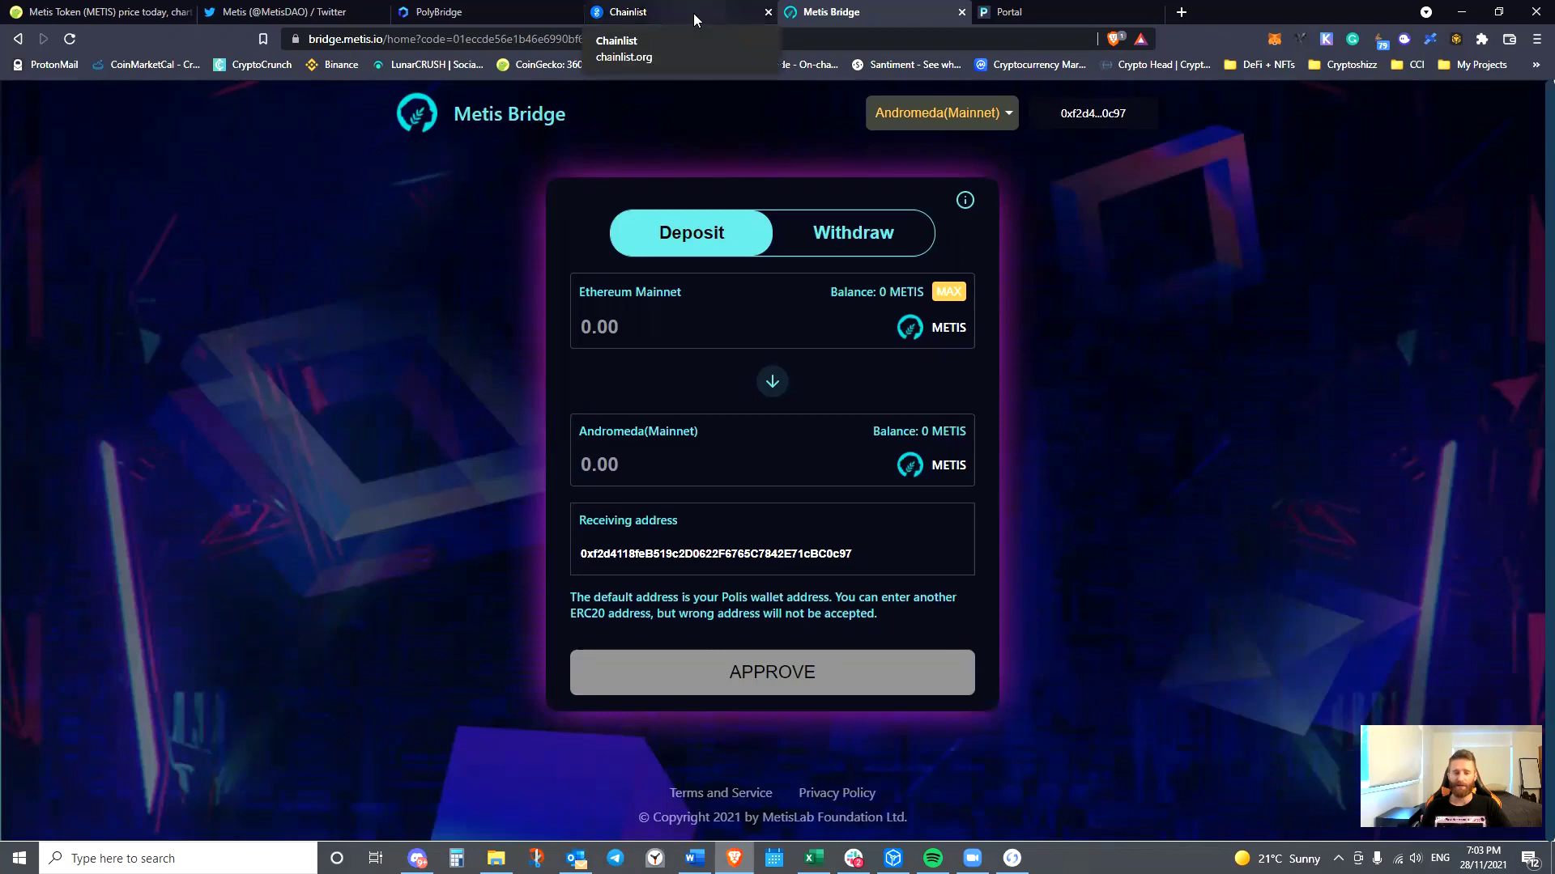
In Chainlist, add Metis Andromeda (chain ID 1088, METIS) to MetaMask and allow the network switch
click(646, 14)
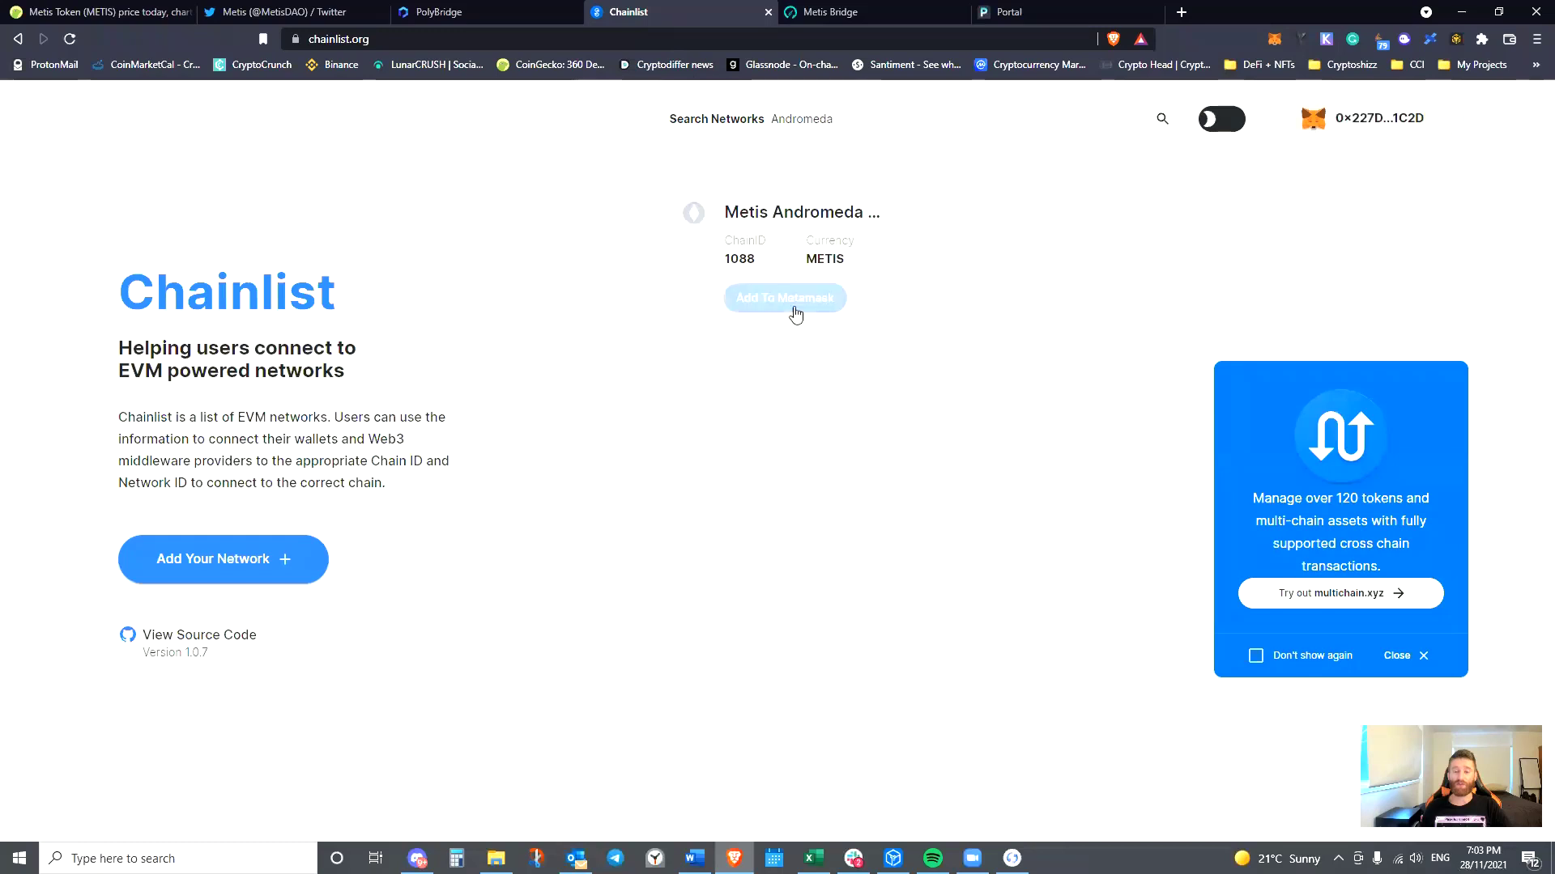
double_click(876, 120)
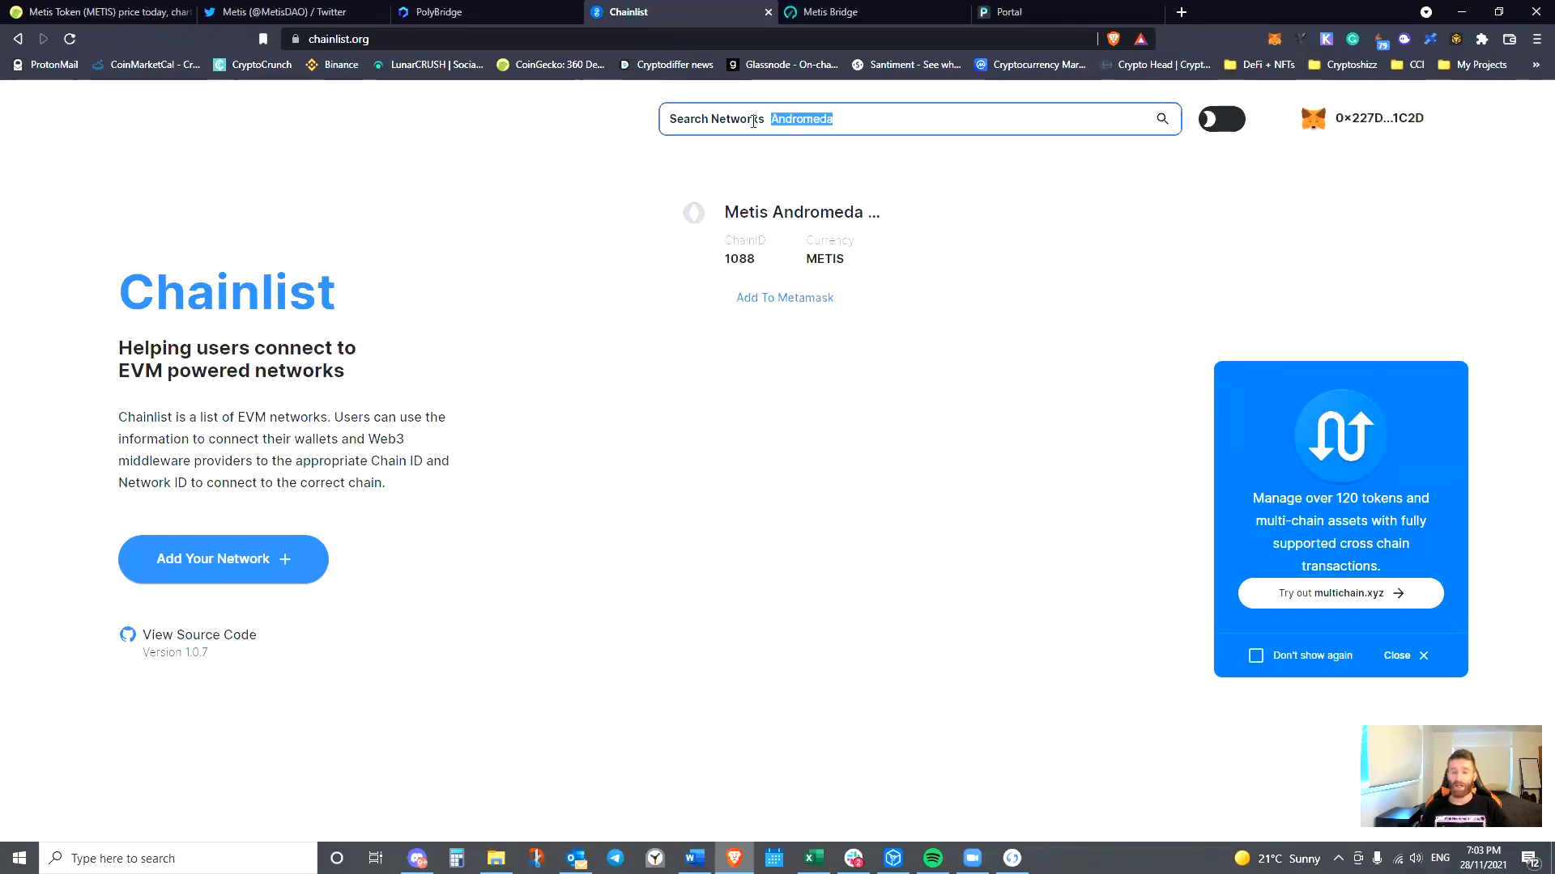
click(850, 118)
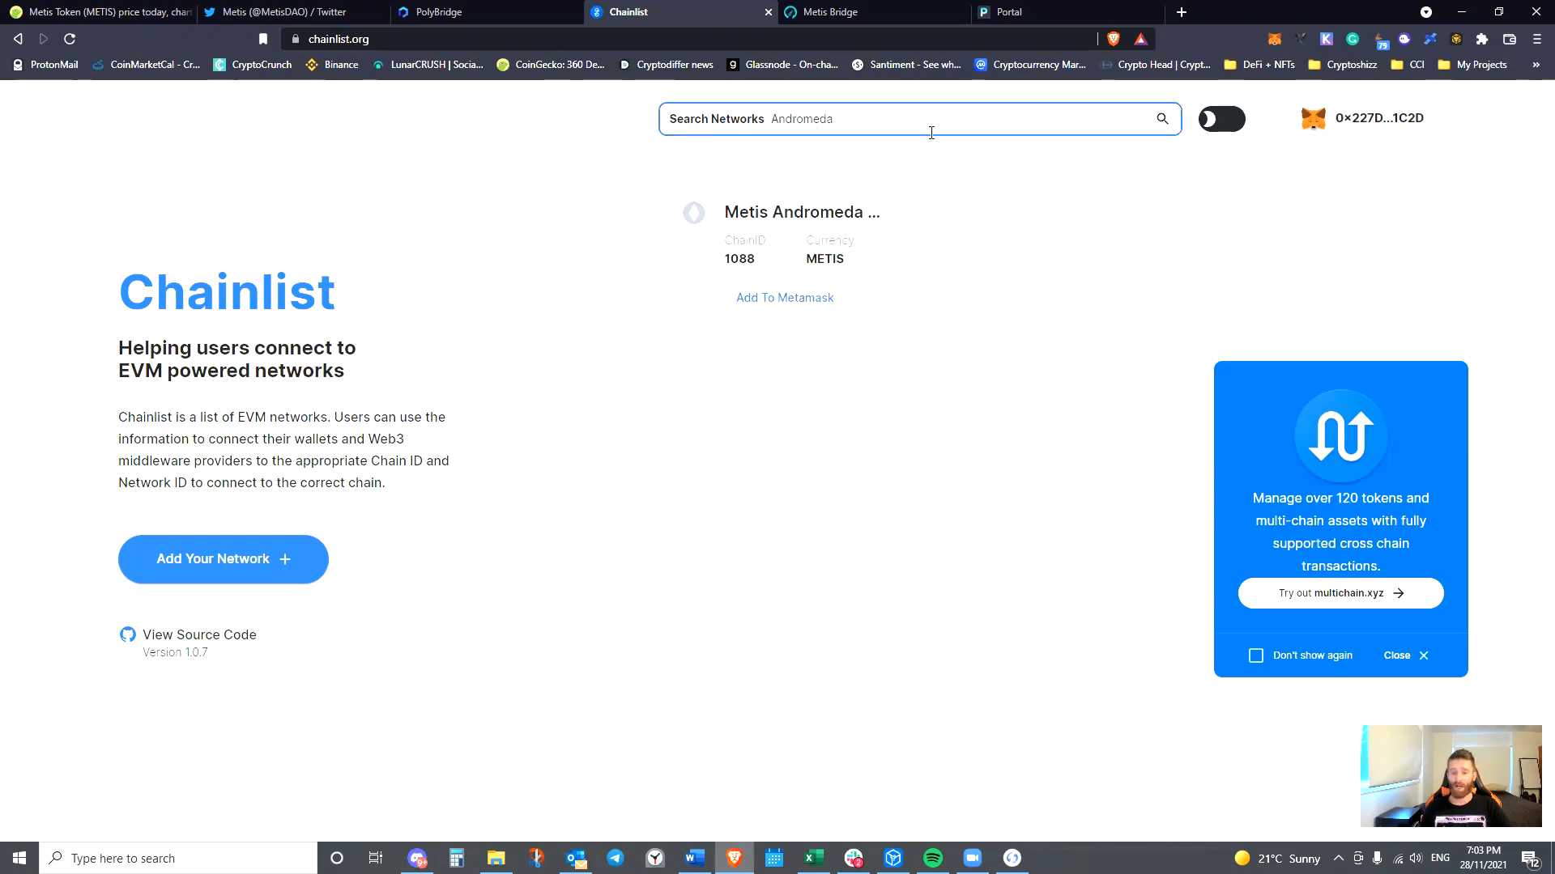
click(784, 298)
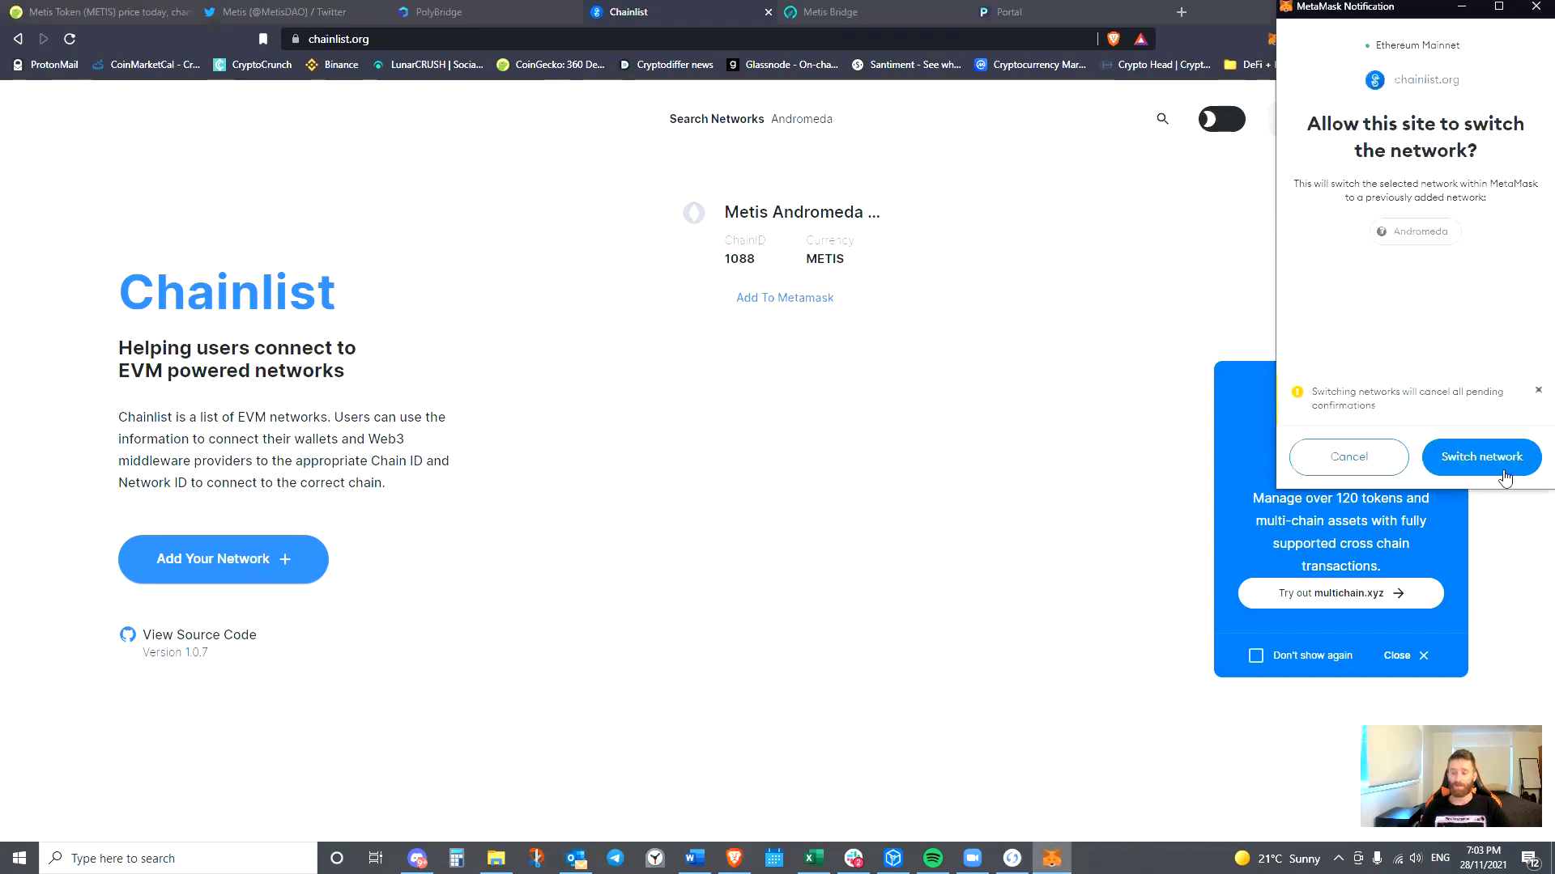
click(1458, 462)
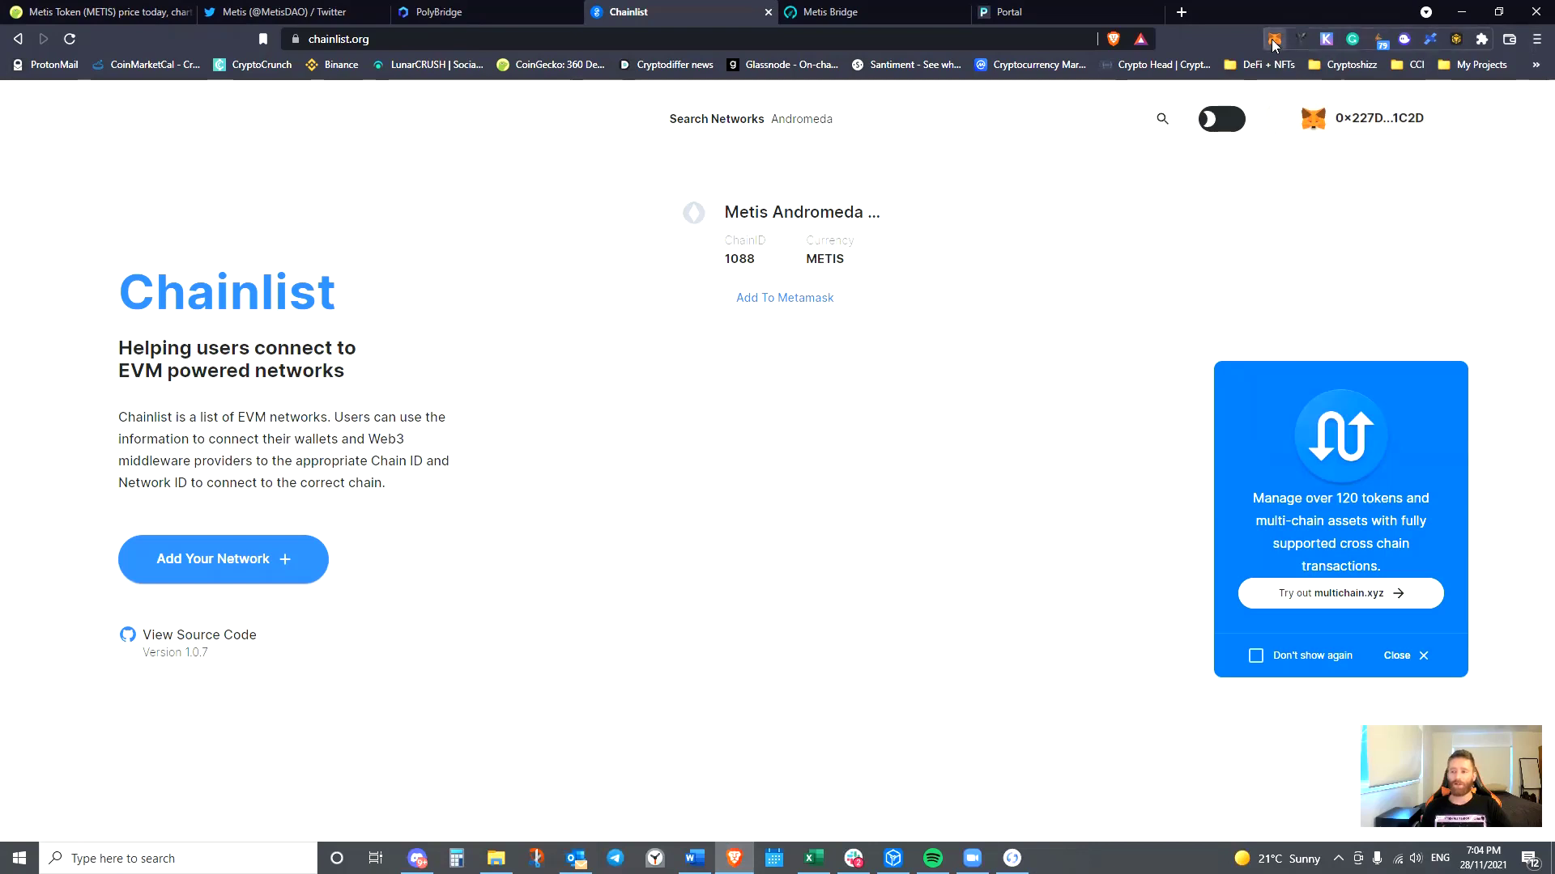
Connect MetaMask Account 1 (367.7868 METIS) to Chainlist, copy its address, and close the wallet
click(1273, 42)
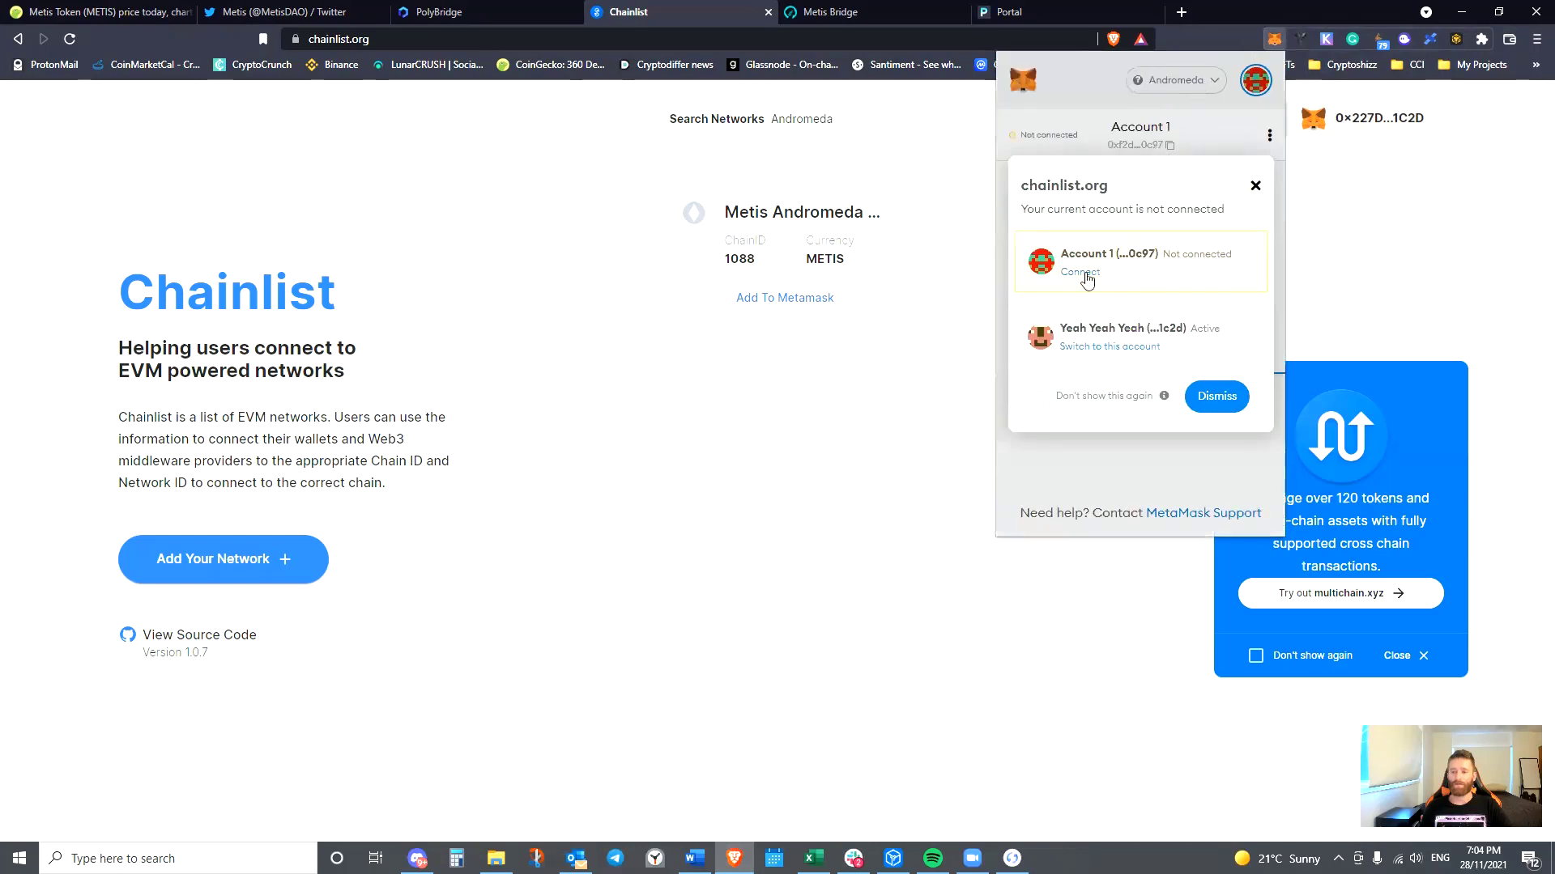
click(1081, 272)
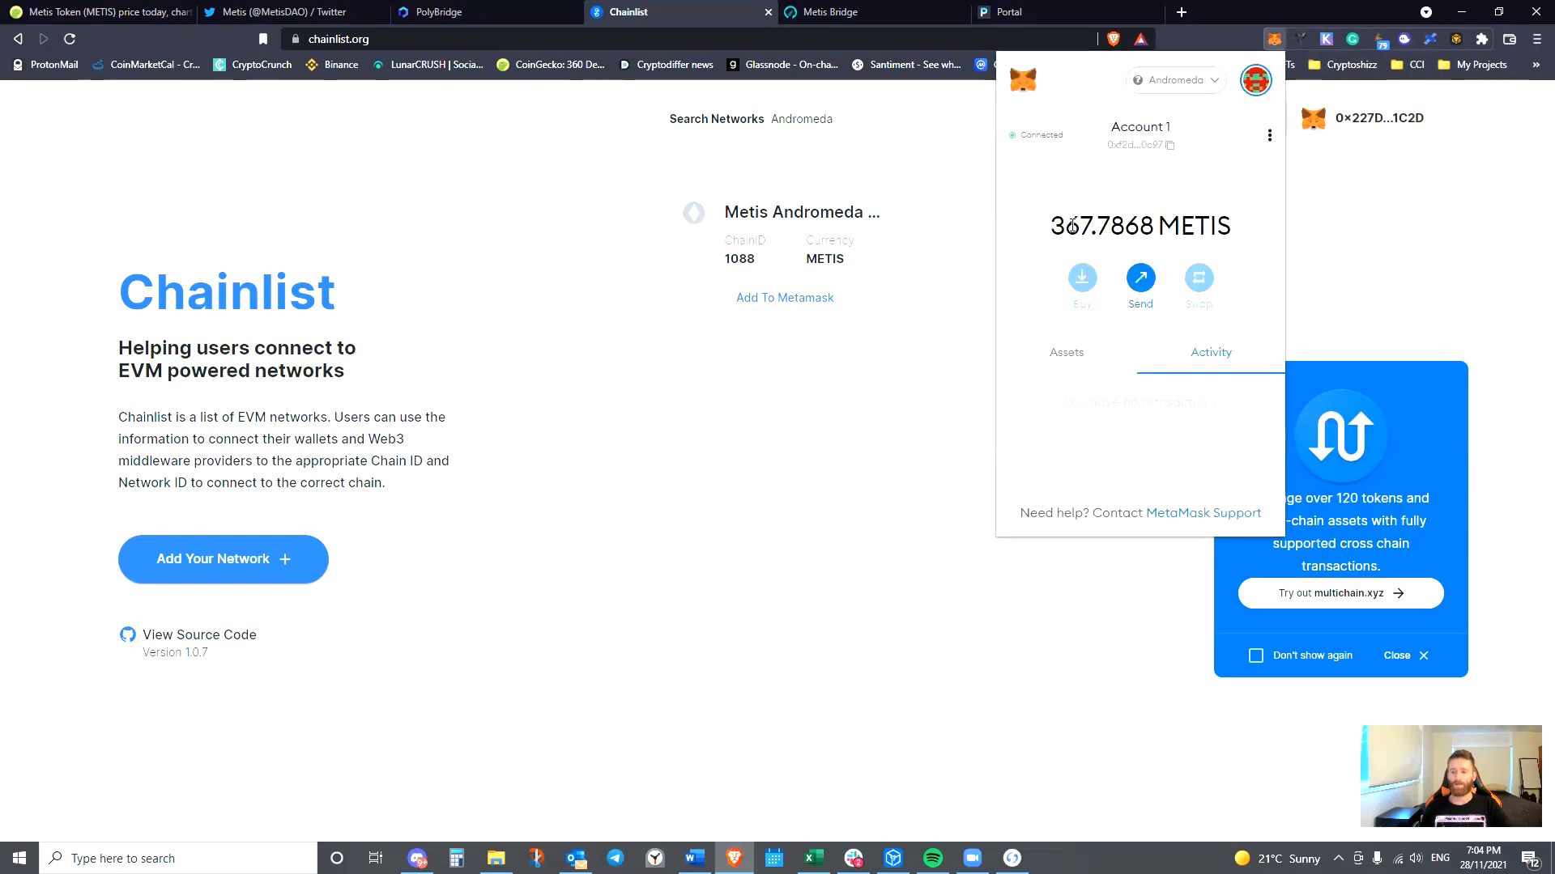
drag(1057, 227, 1231, 227)
click(1197, 188)
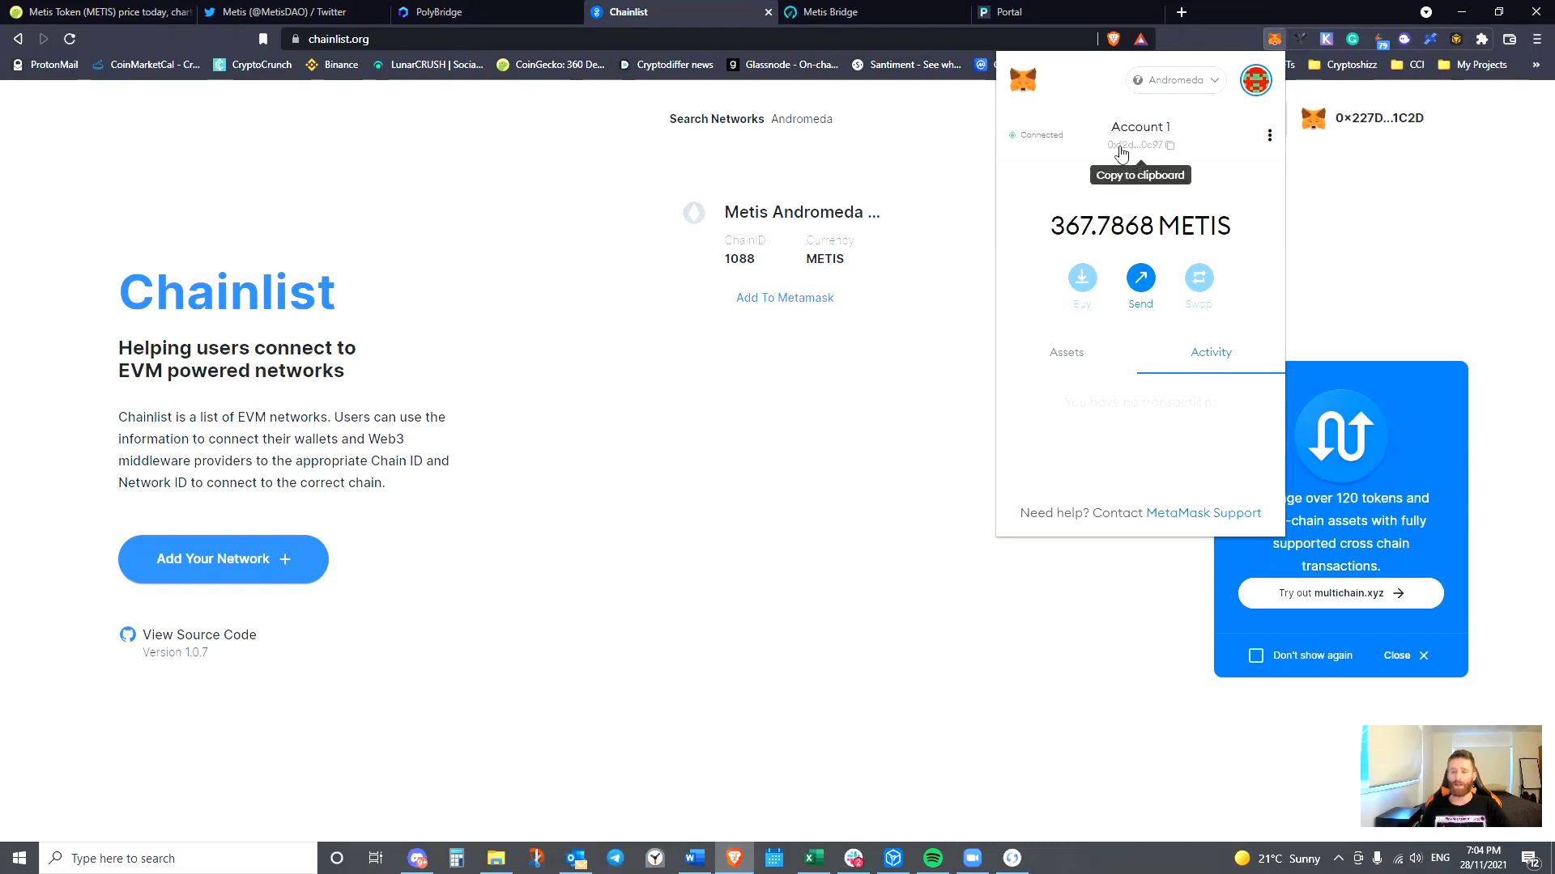
key(Escape)
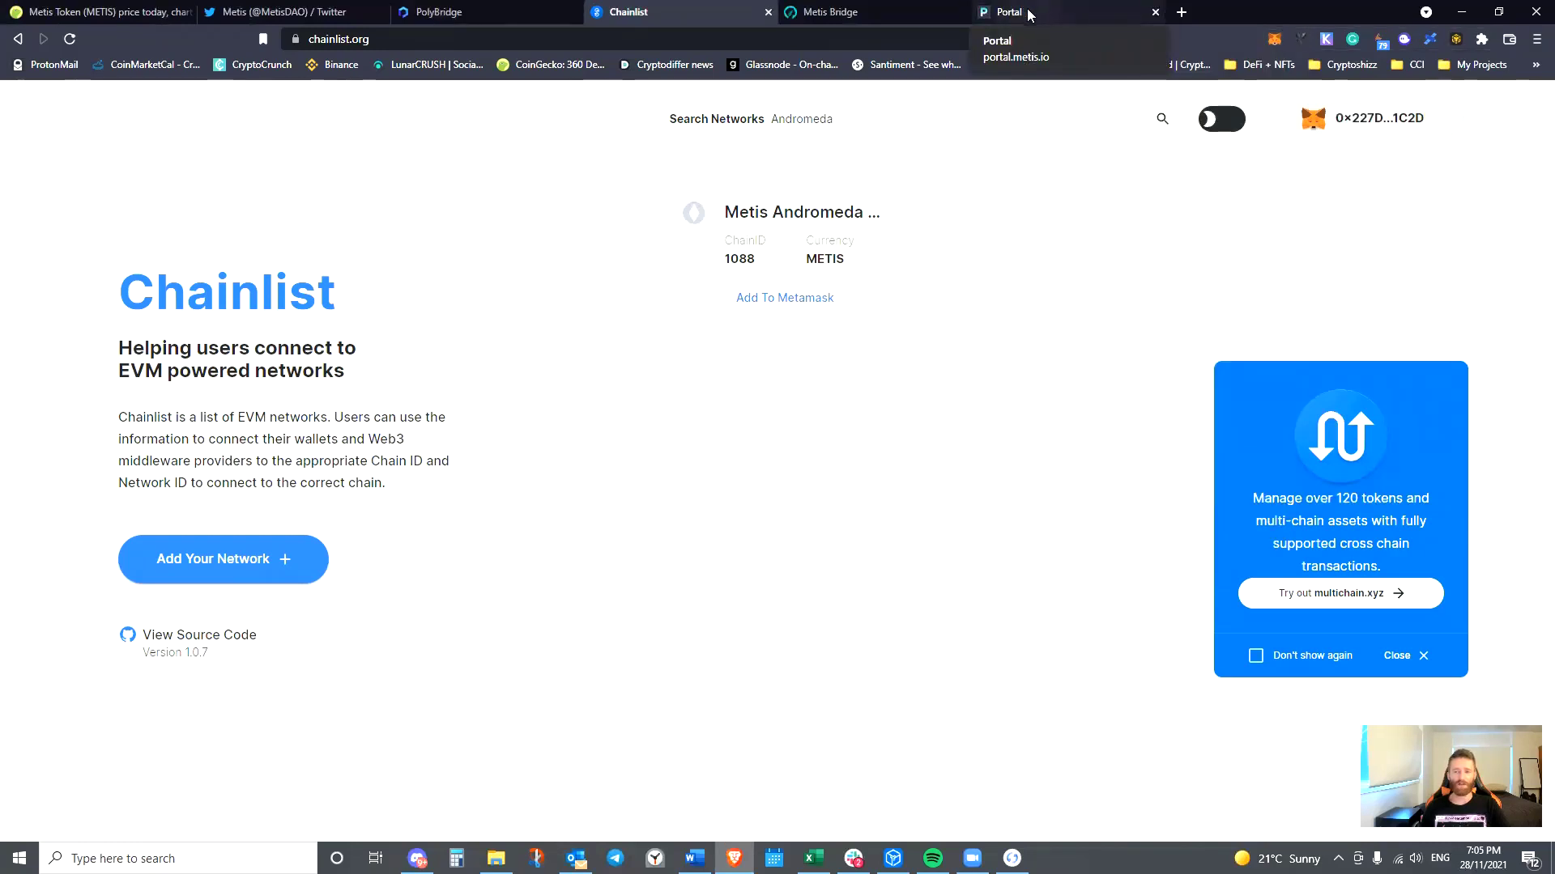
On the Portal's Collaborate DAC invitation, choose Participate and pick Polis to connect an account
click(1029, 14)
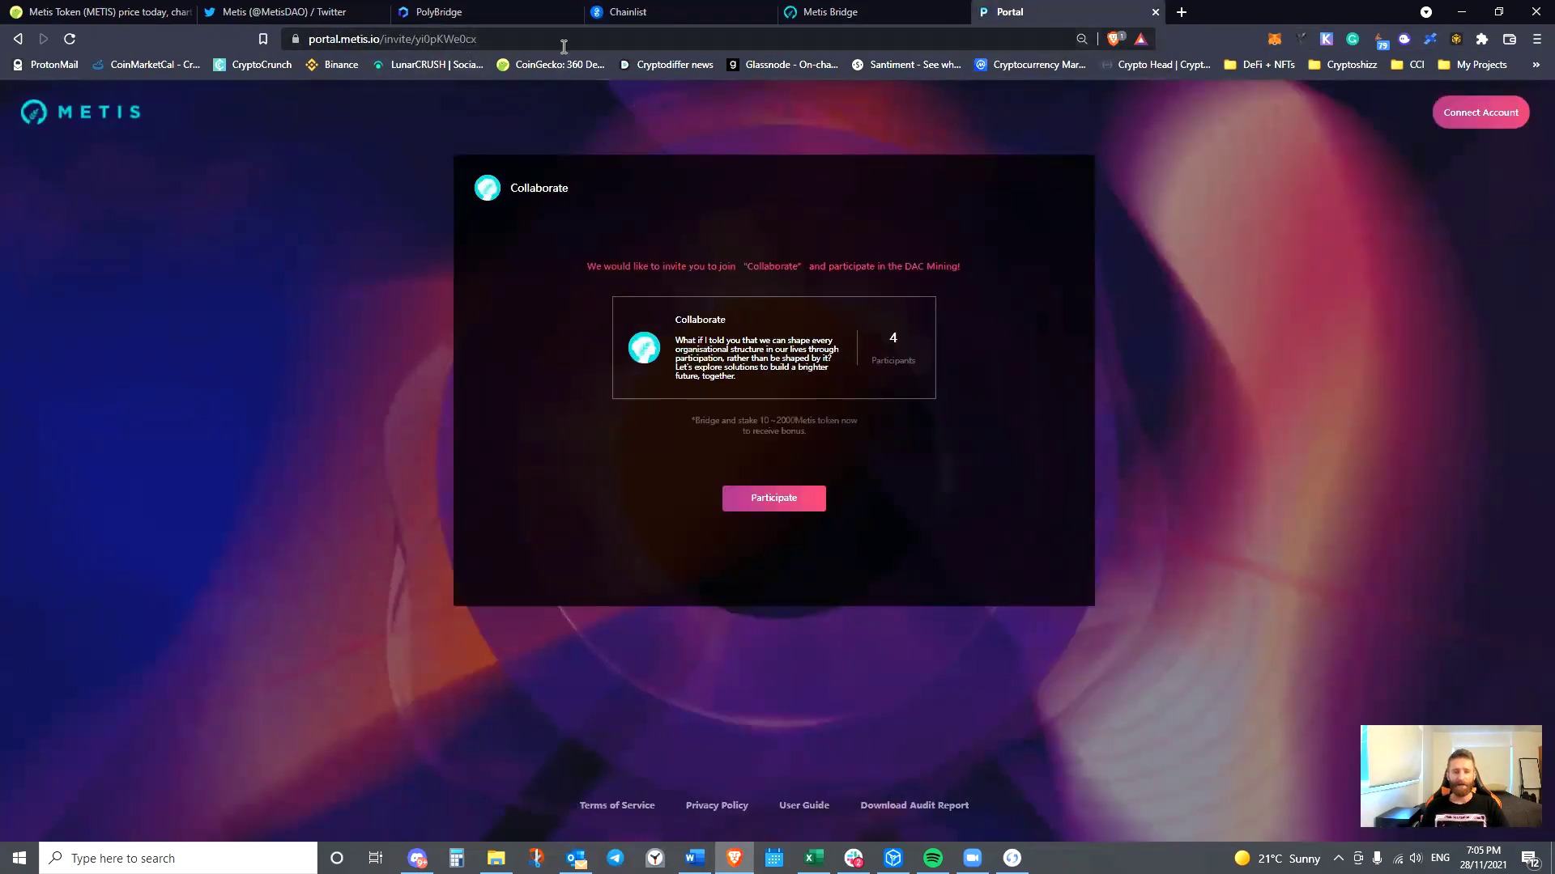
click(764, 509)
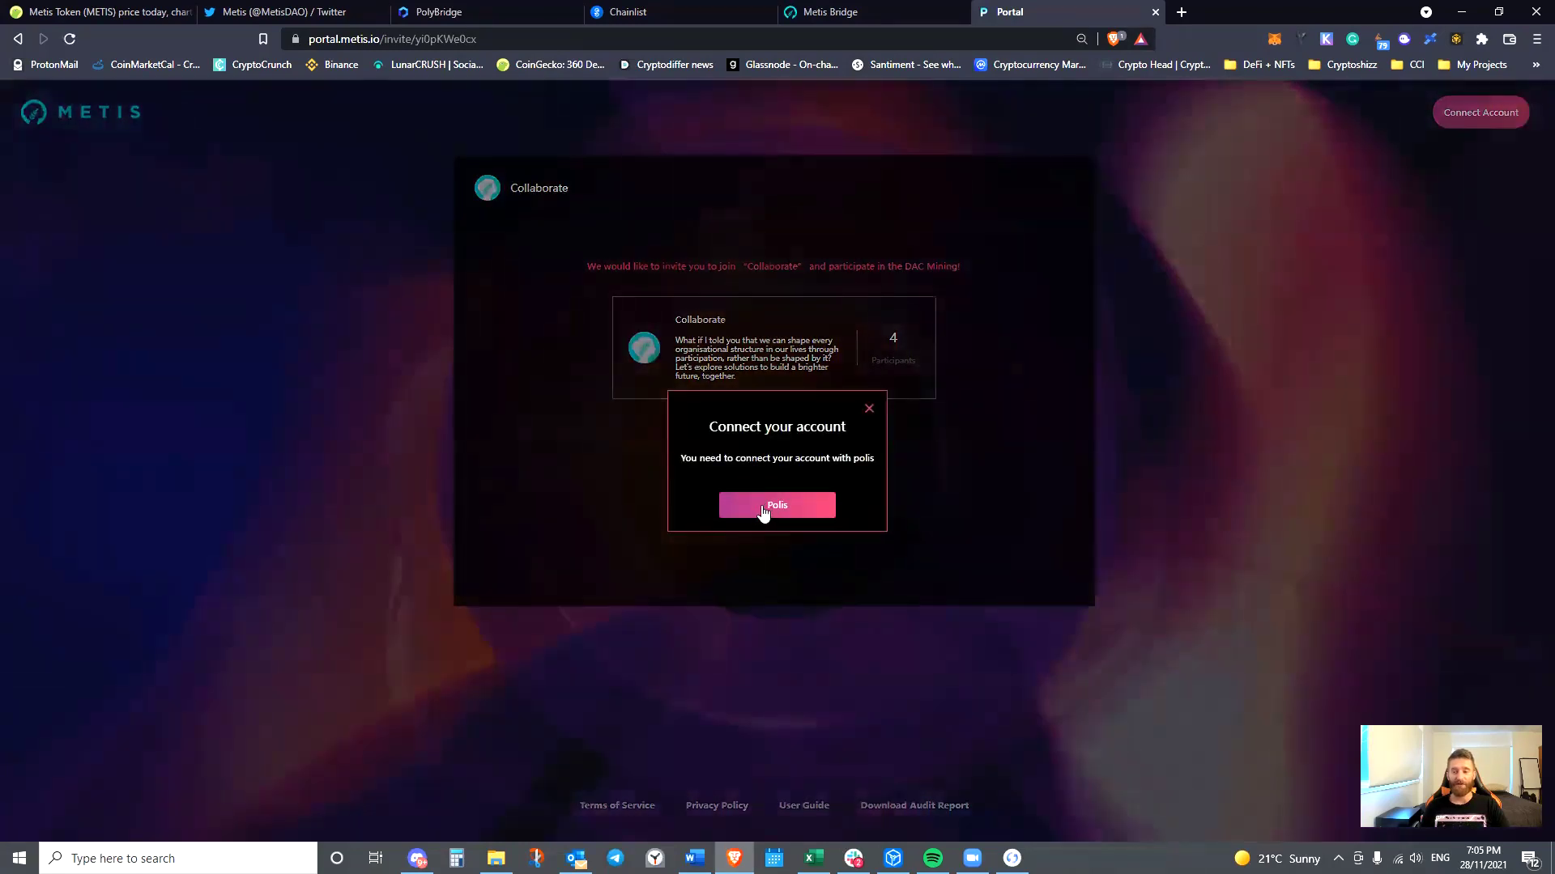
click(769, 506)
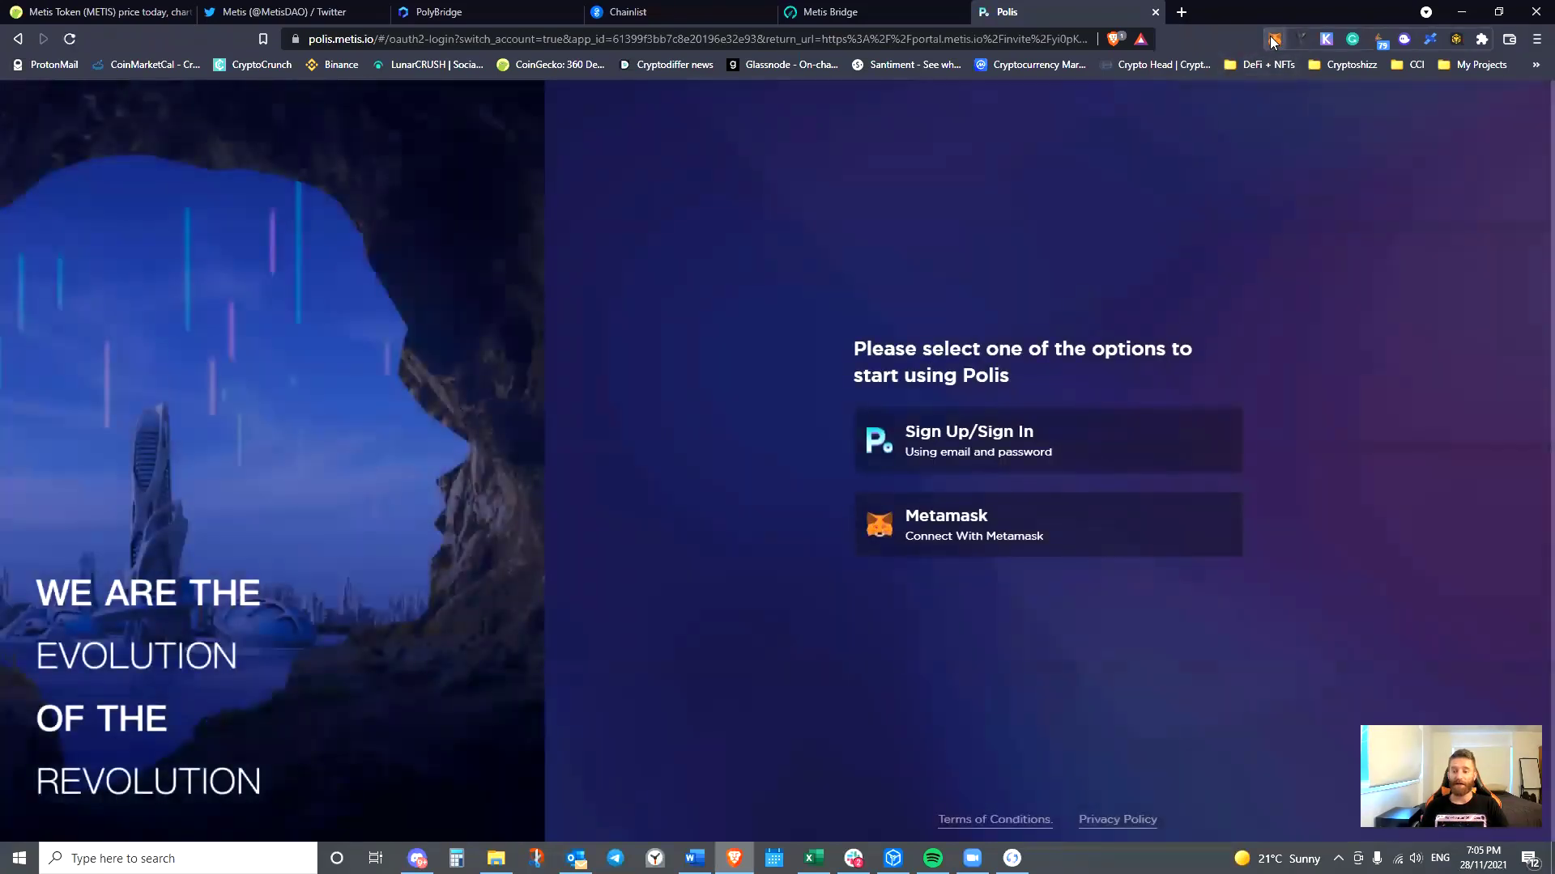
Check which MetaMask accounts are connected to polis.metis.io, then close the wallet
click(1274, 40)
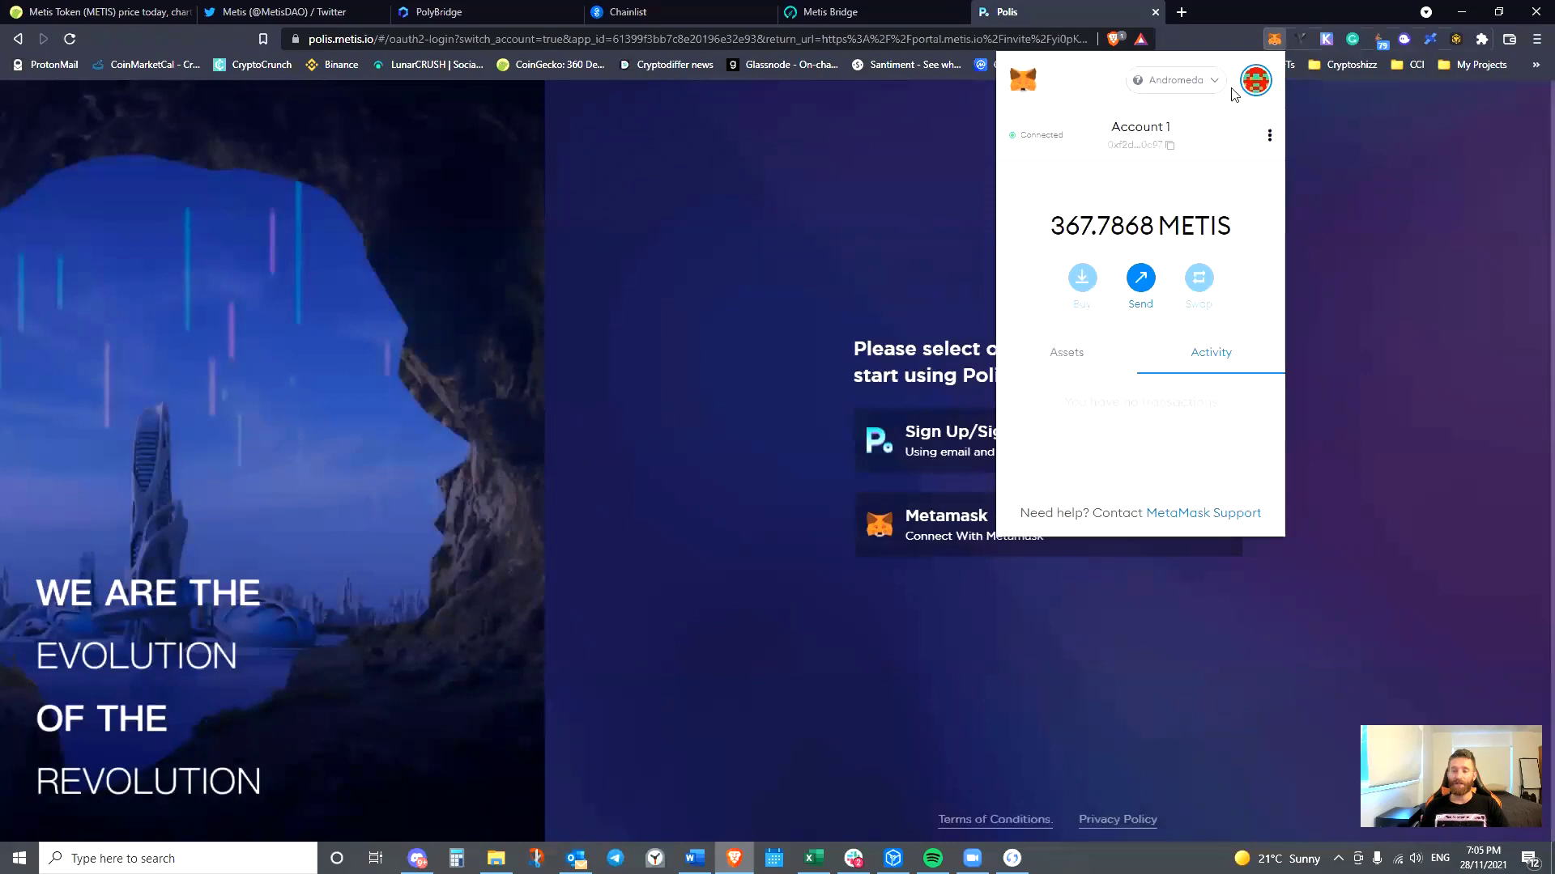
click(1025, 136)
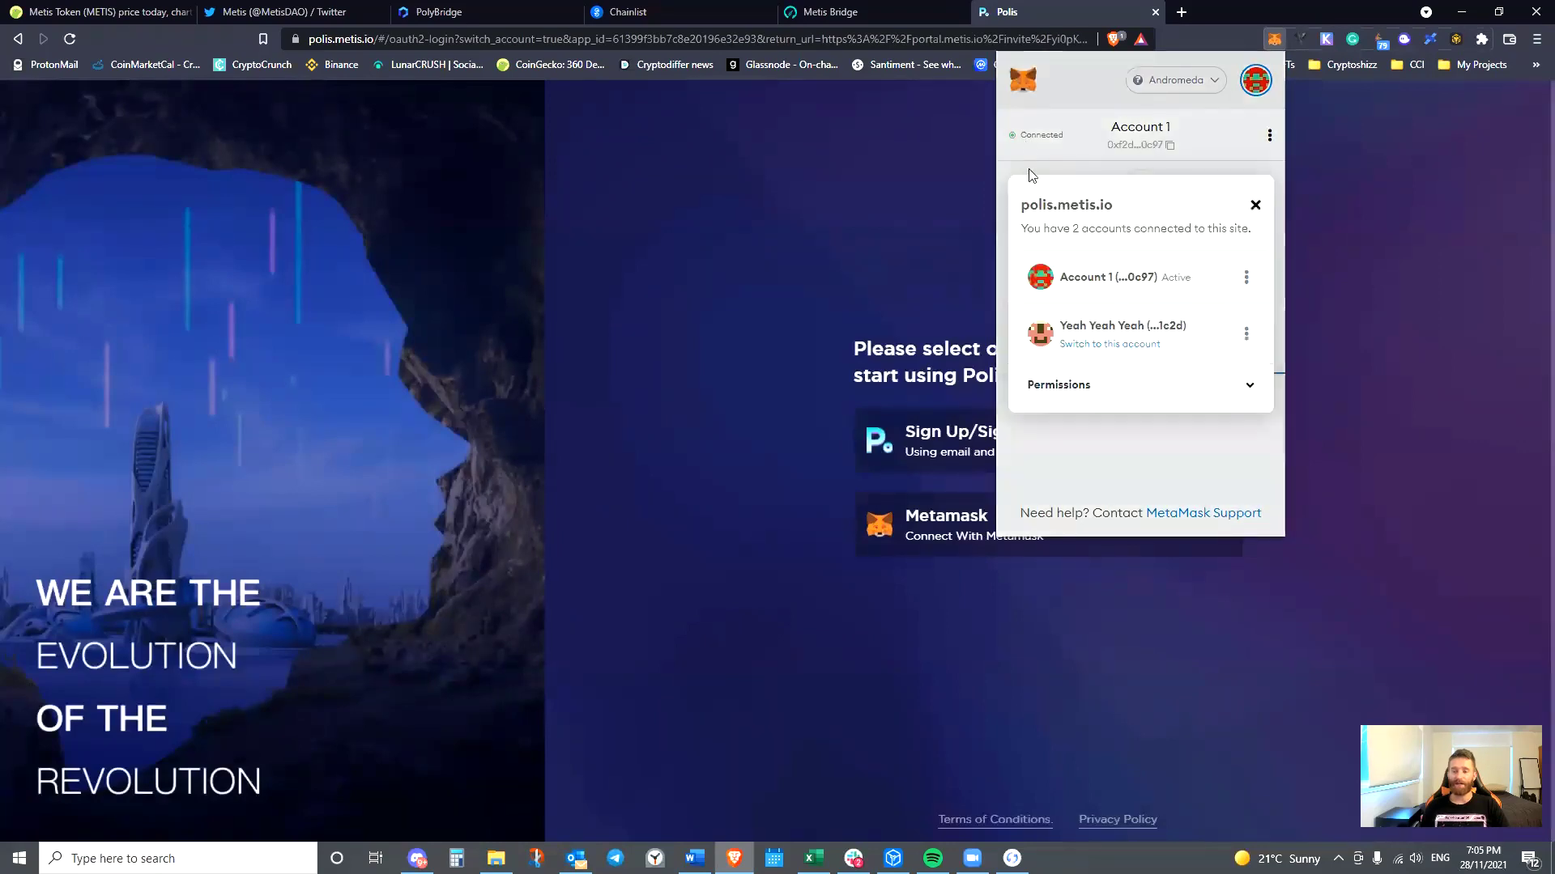
click(1255, 205)
click(1273, 39)
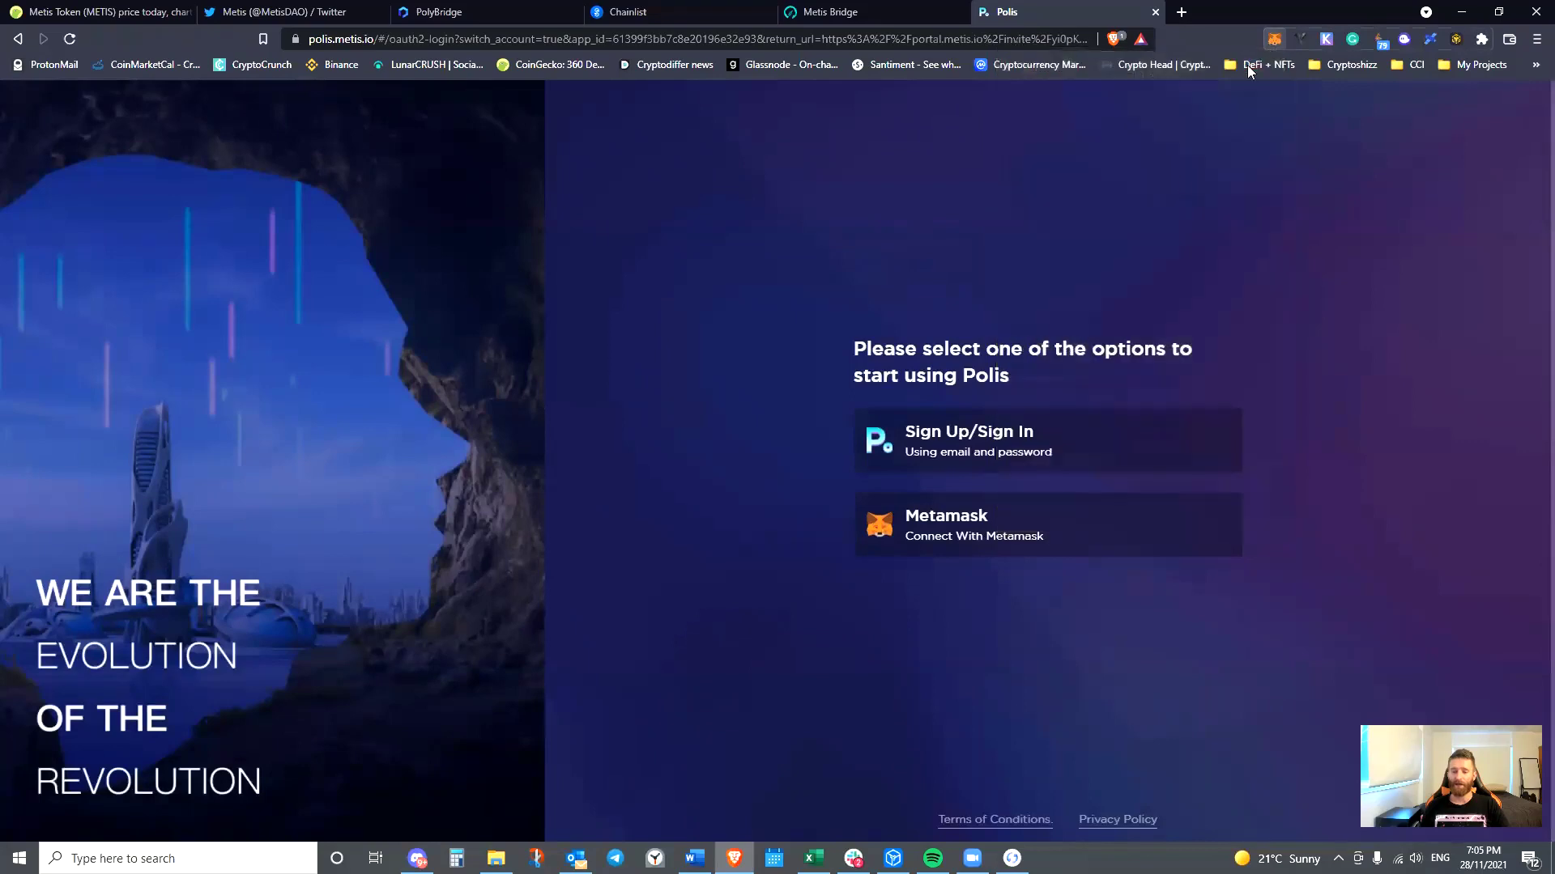
Sign in to Polis with MetaMask, sign the login message, and accept the Metis authorization
click(954, 520)
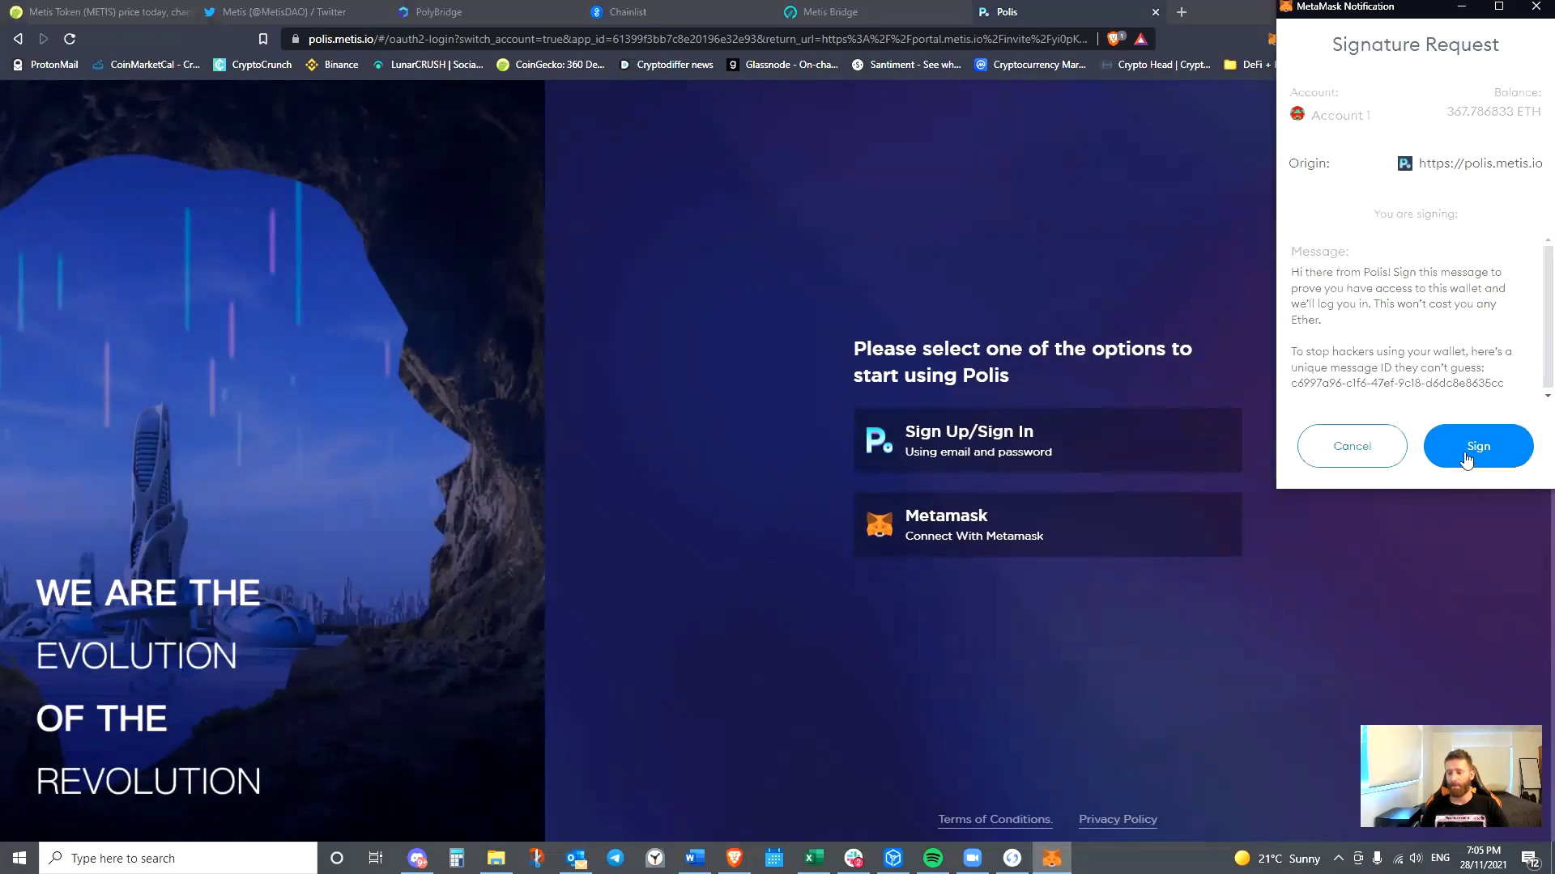
click(1472, 454)
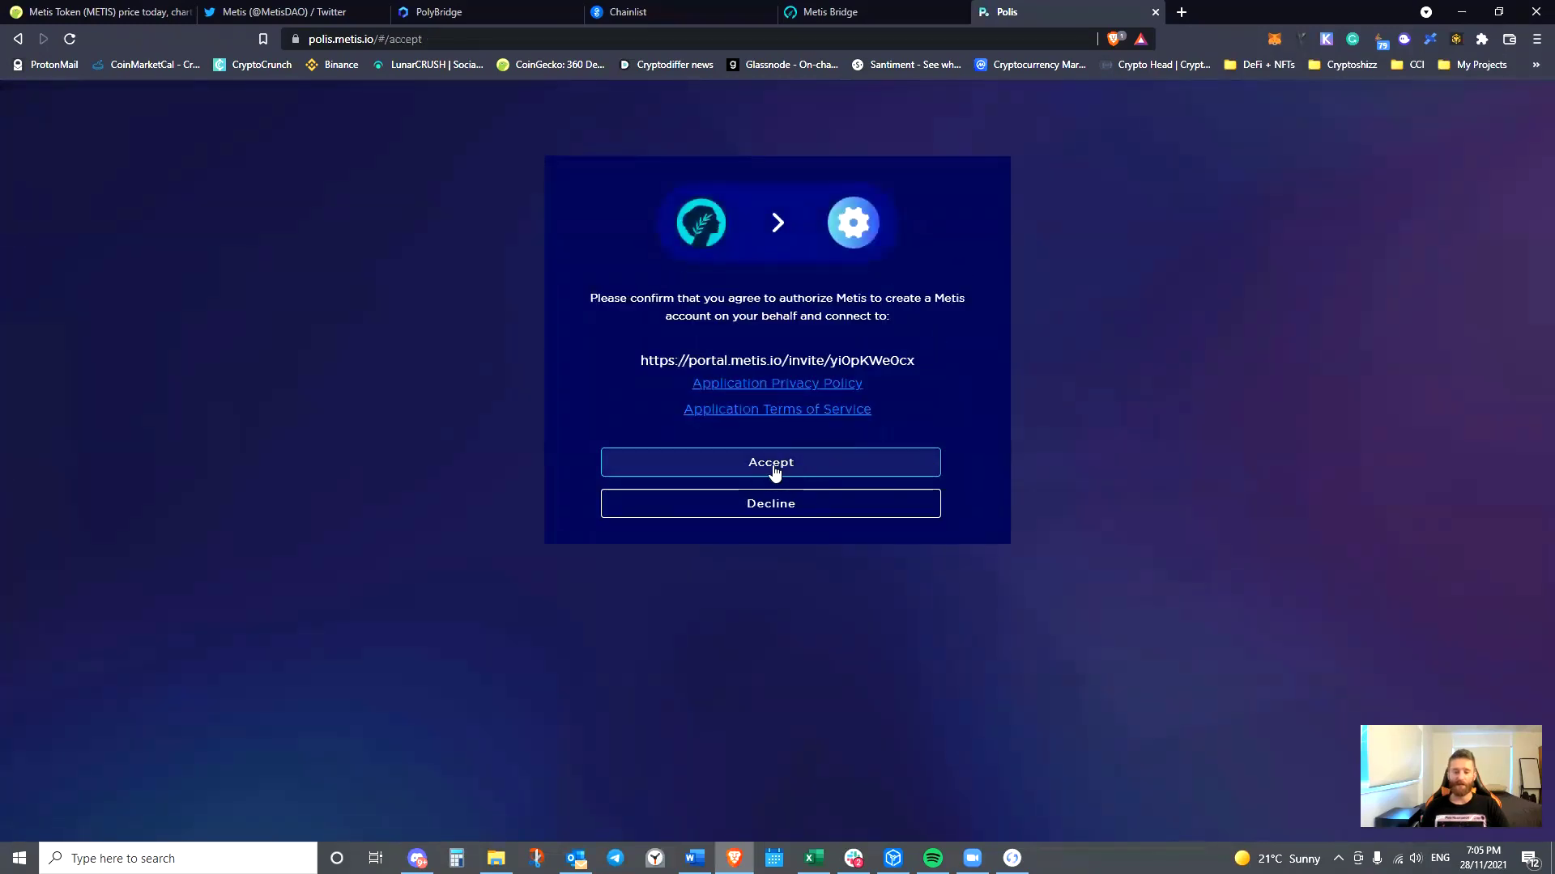
click(706, 470)
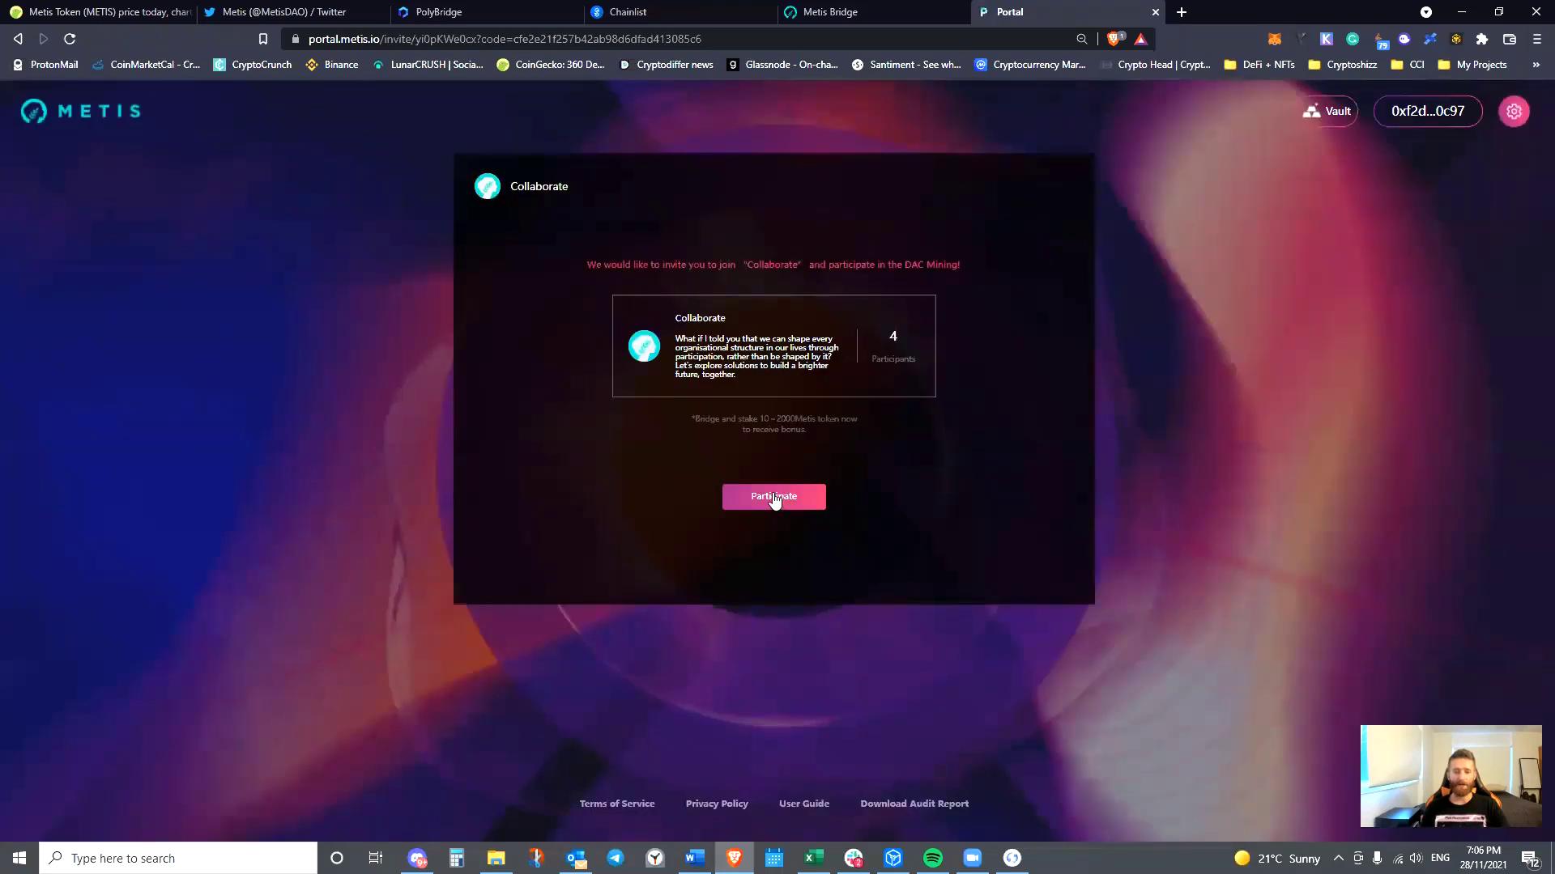
Join the Collaborate DAC, replace the default stake of 10 with 23.50759269 METIS, and approve it
click(775, 498)
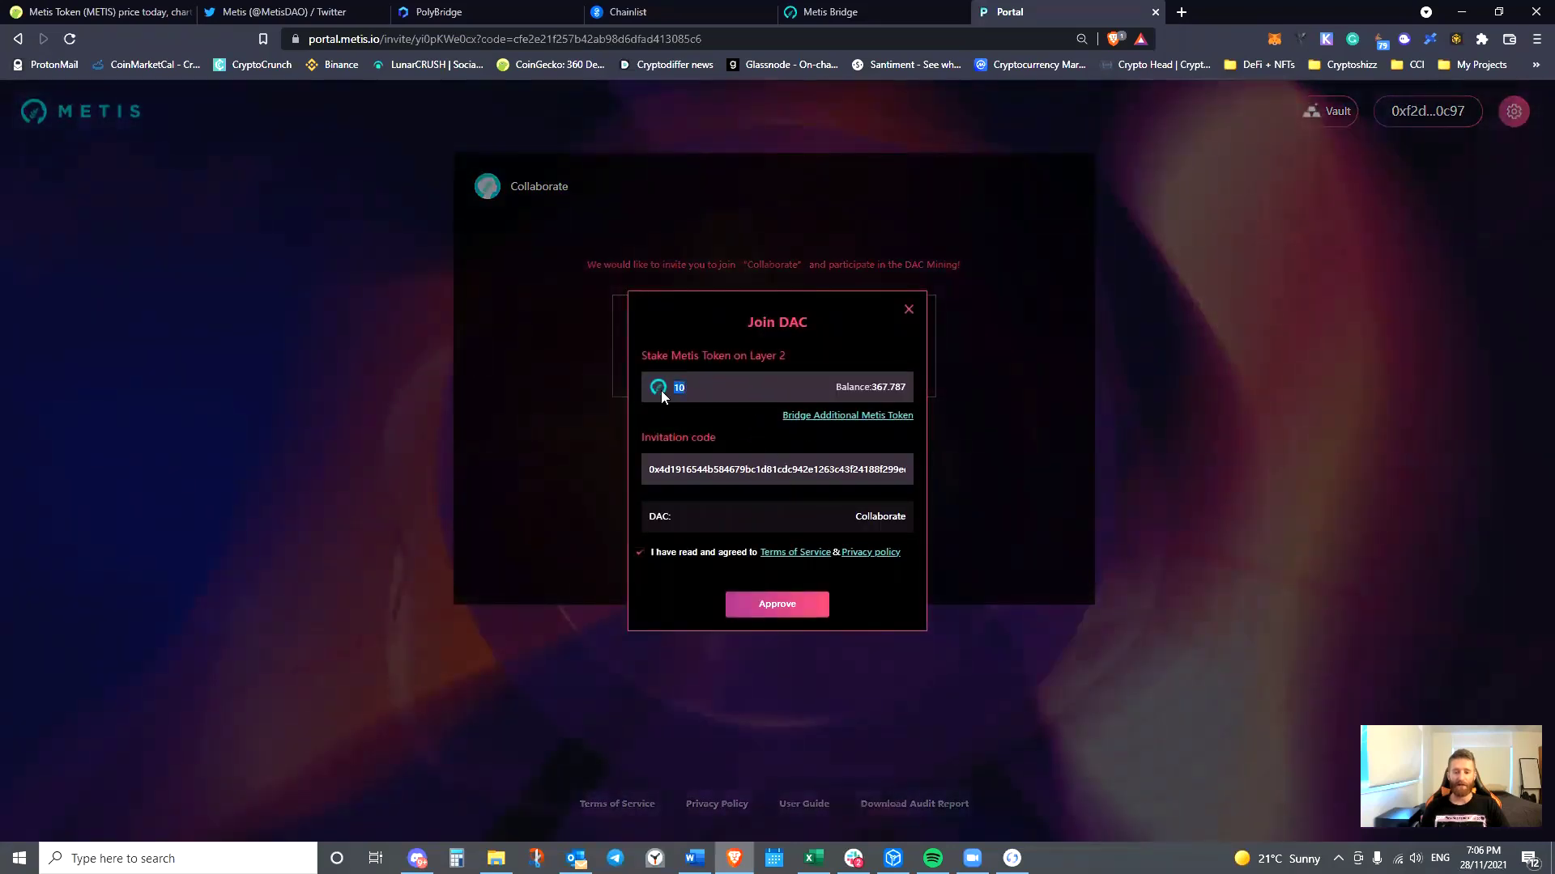
drag(661, 389, 709, 389)
text(23.50759269)
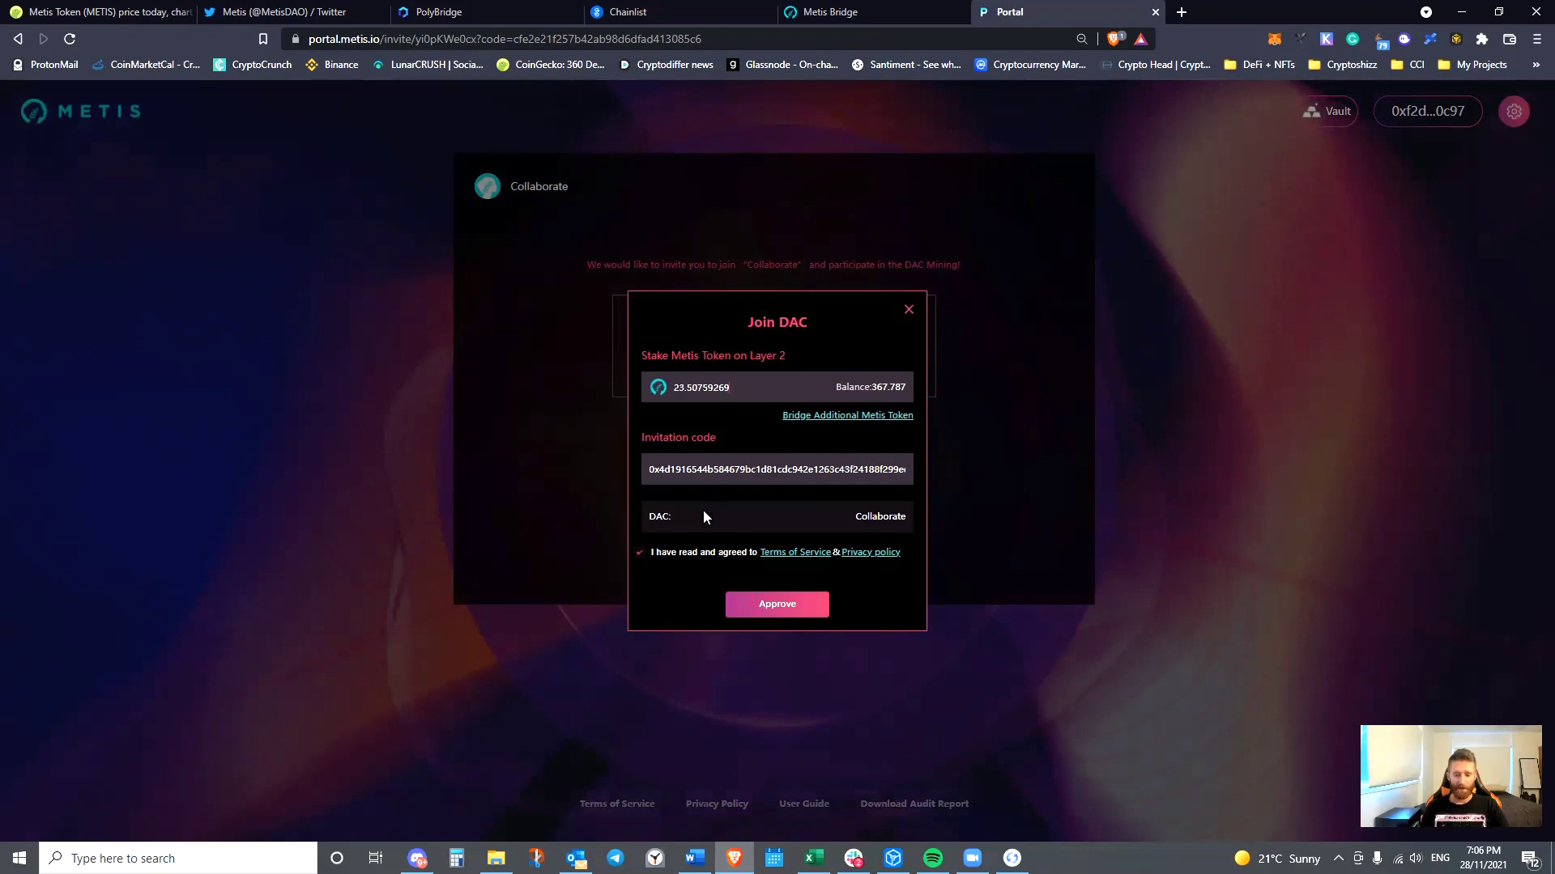
click(763, 614)
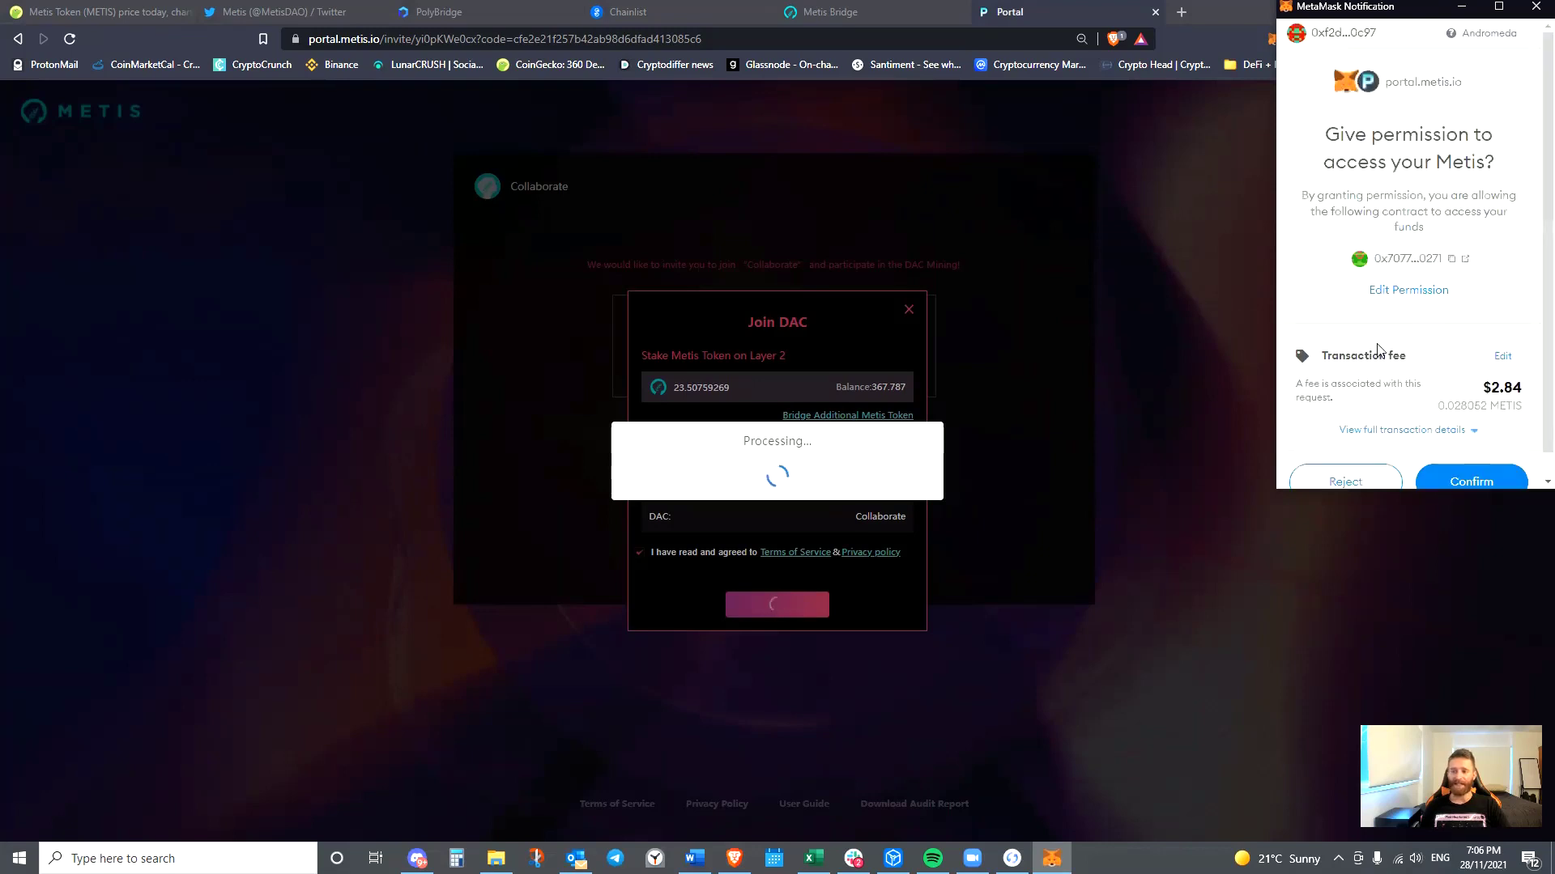
Grant METIS spending permission in MetaMask, trim the stake to 23, and confirm the staking transaction
scroll(1425, 369, down, 1)
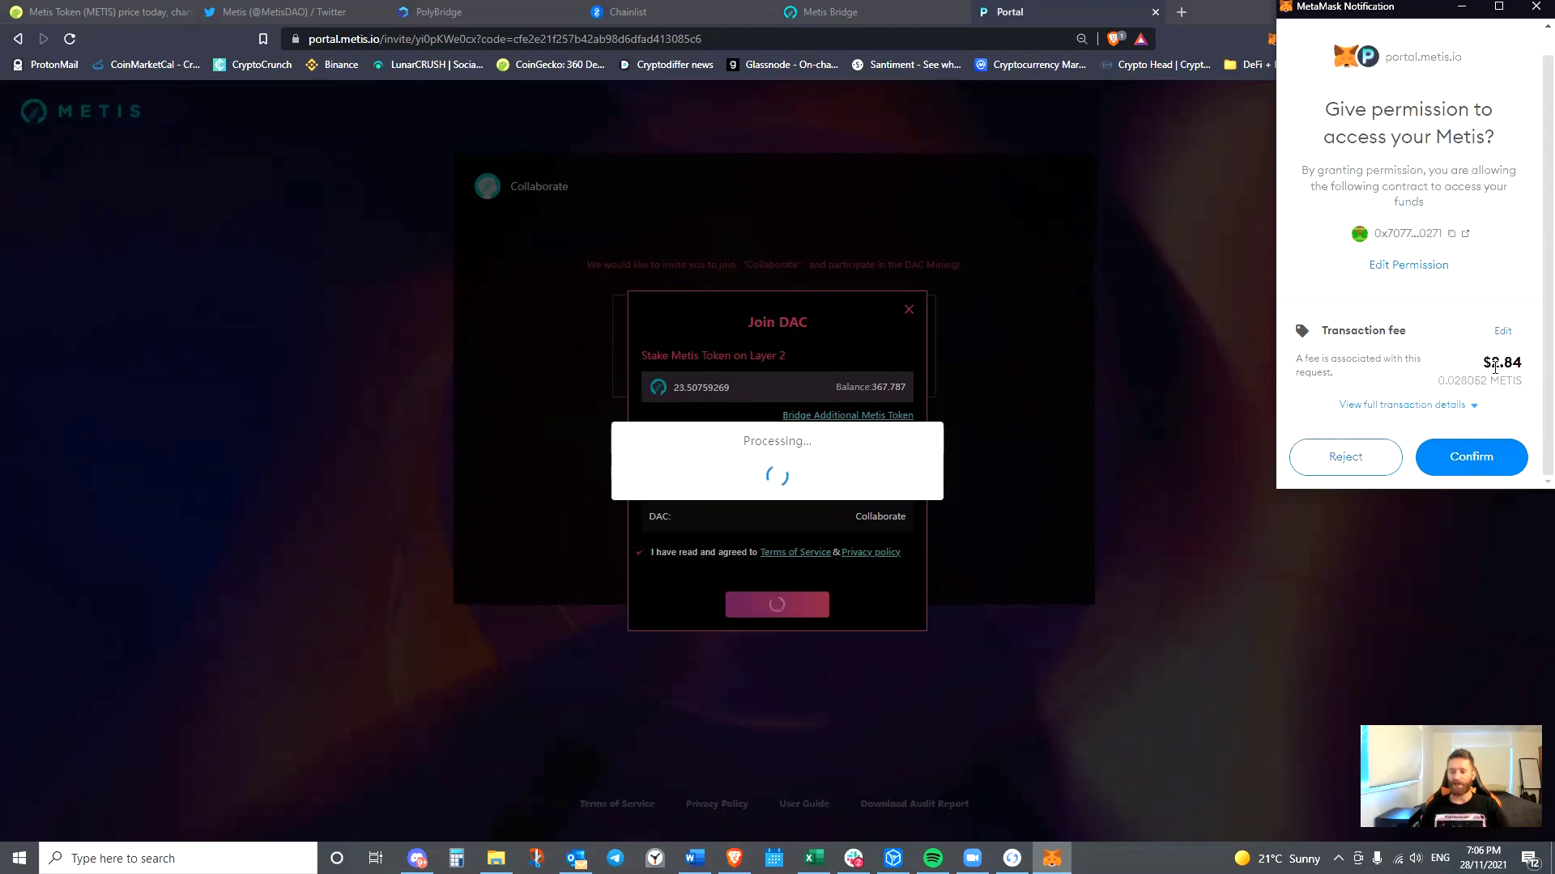
click(1473, 471)
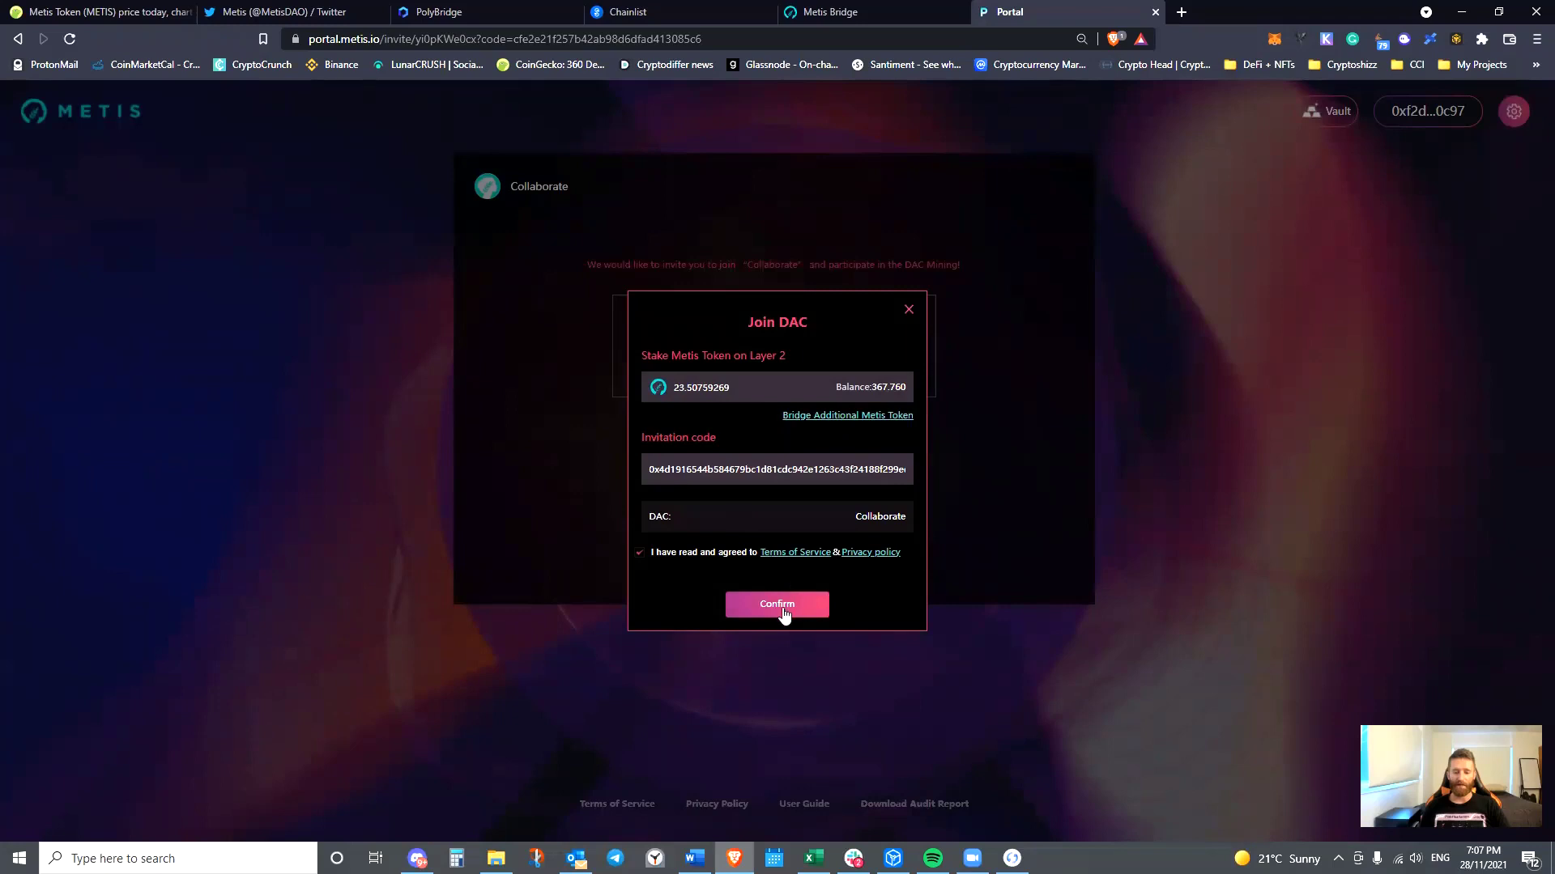
drag(735, 393, 684, 388)
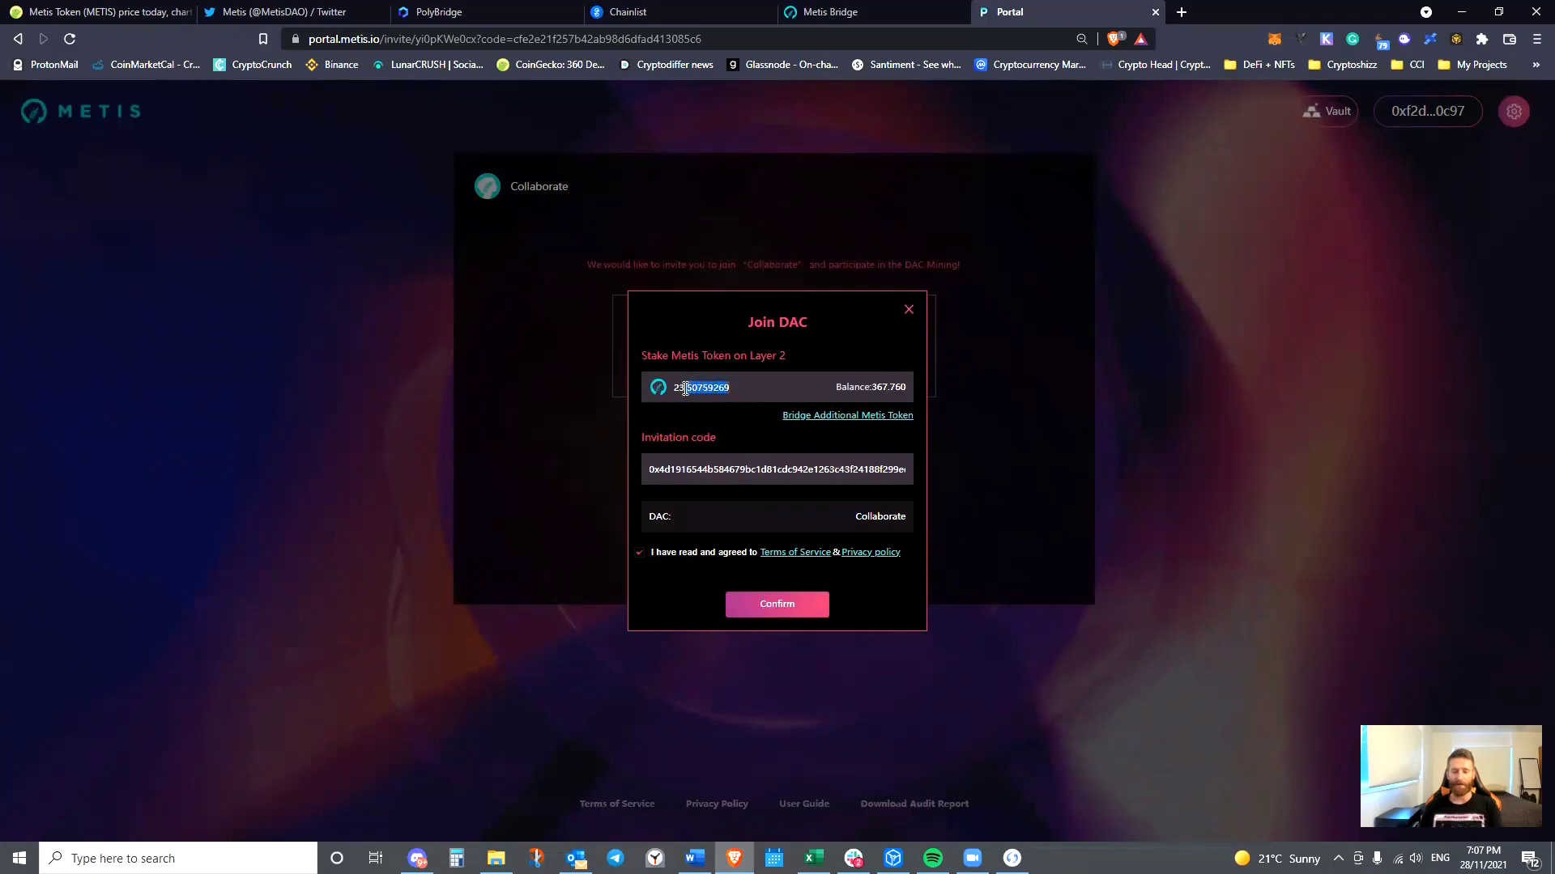
key(BackSpace)
click(779, 614)
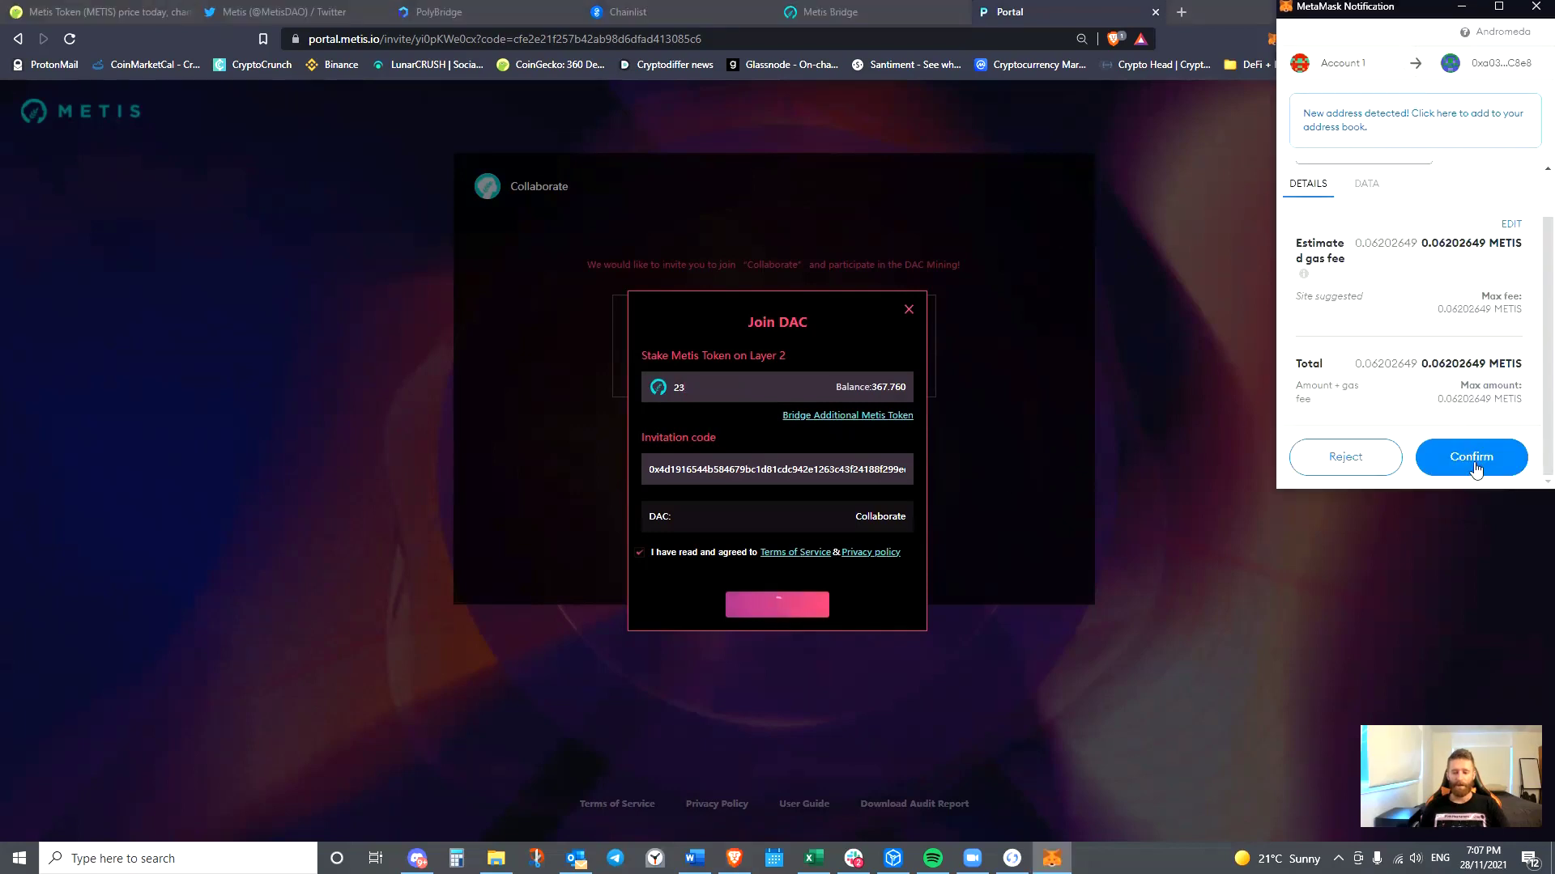
click(1474, 458)
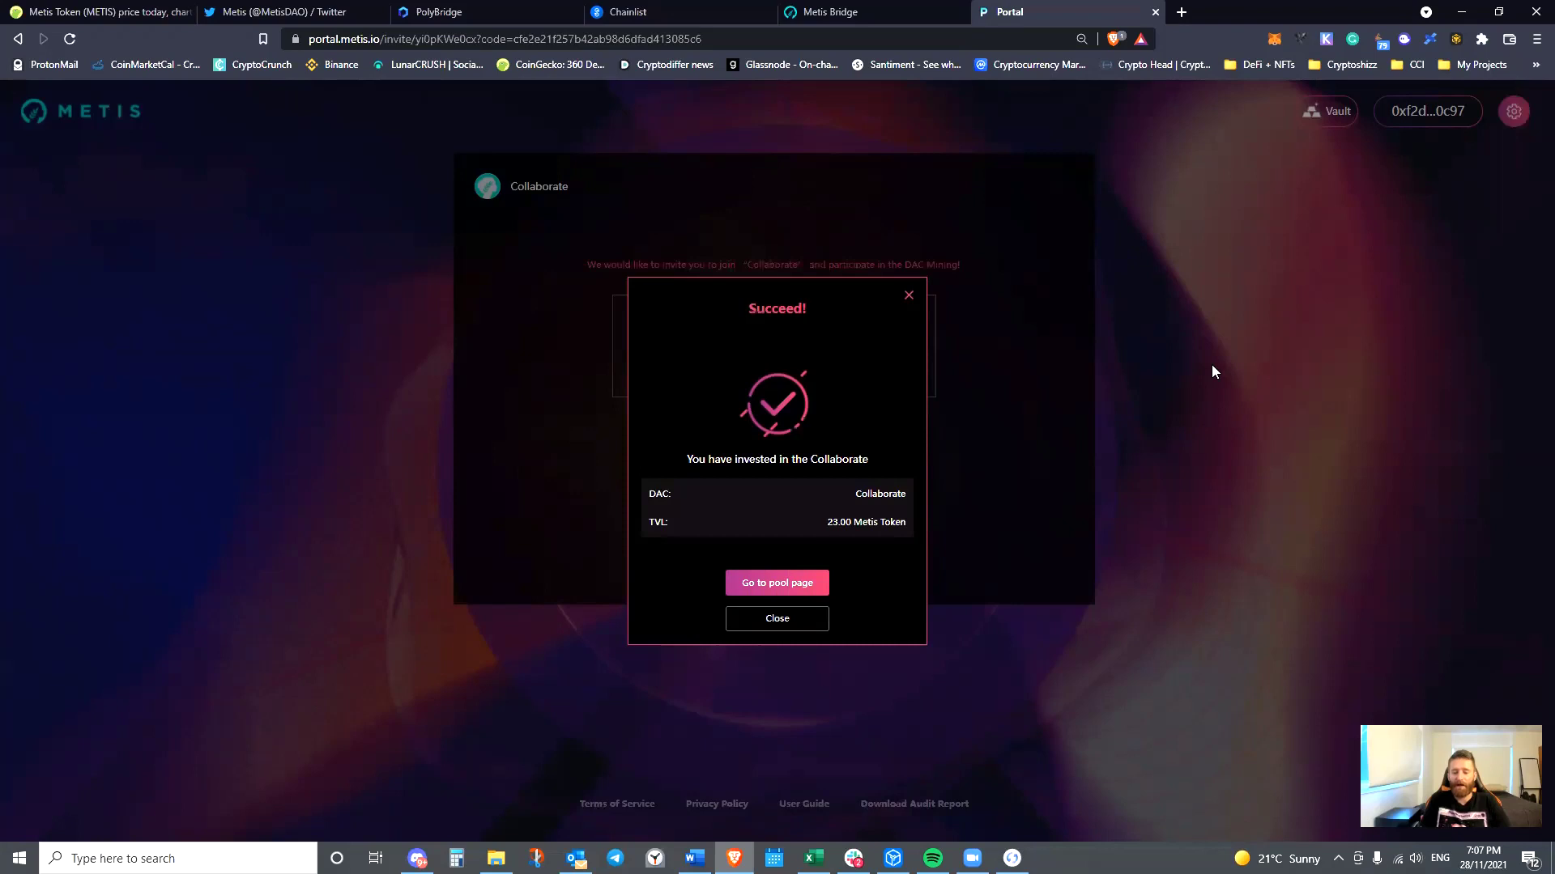
Open the Collaborate pool page and the DAC Mining overview, showing 23.000 METIS staked and mining power 80
click(779, 587)
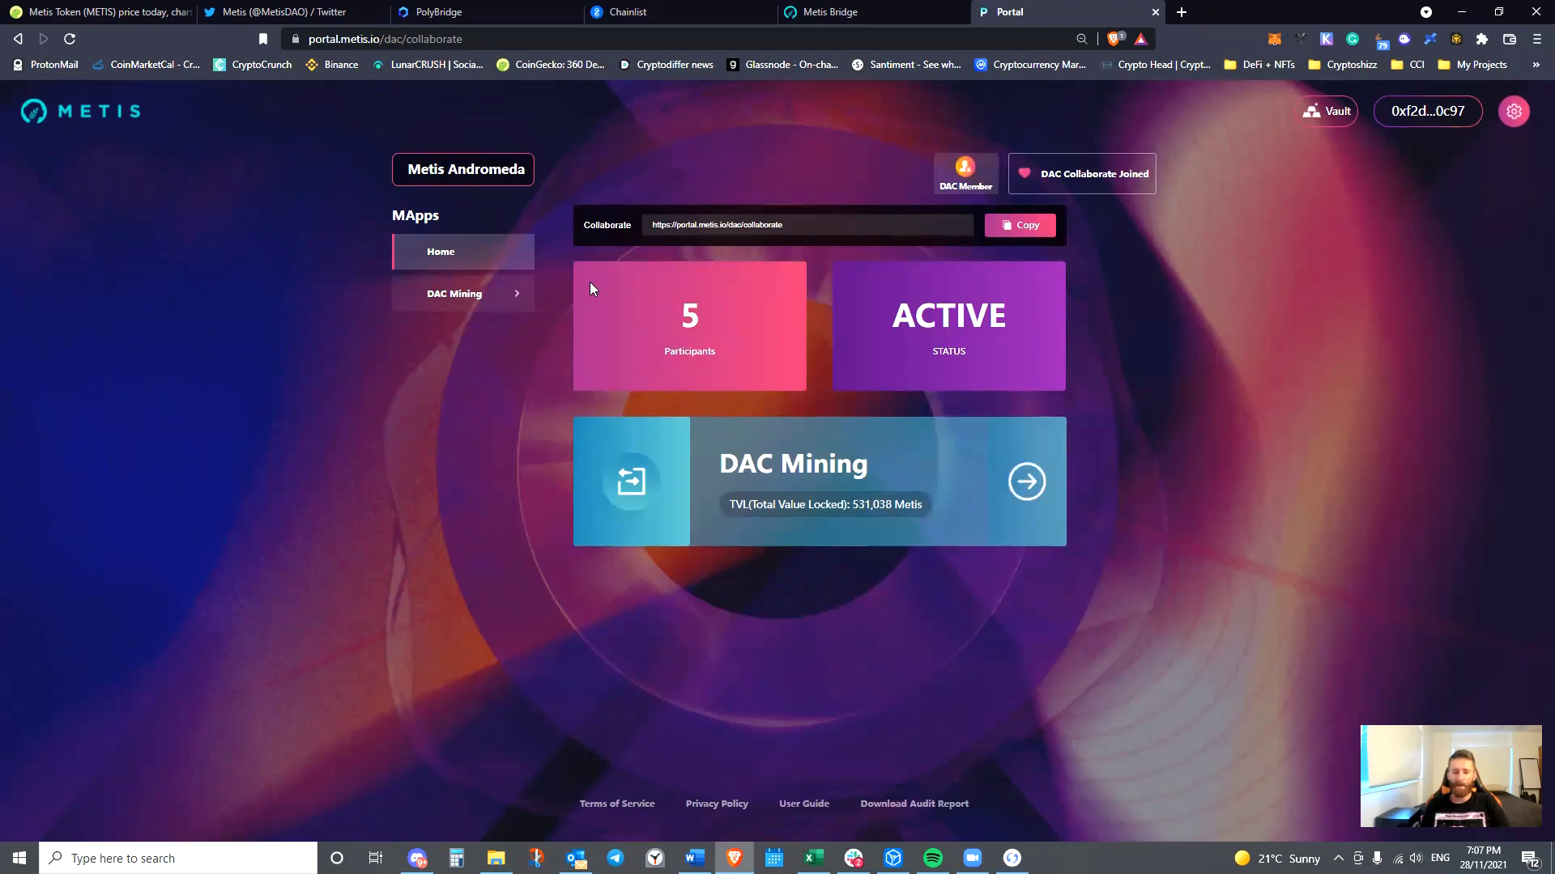
click(452, 294)
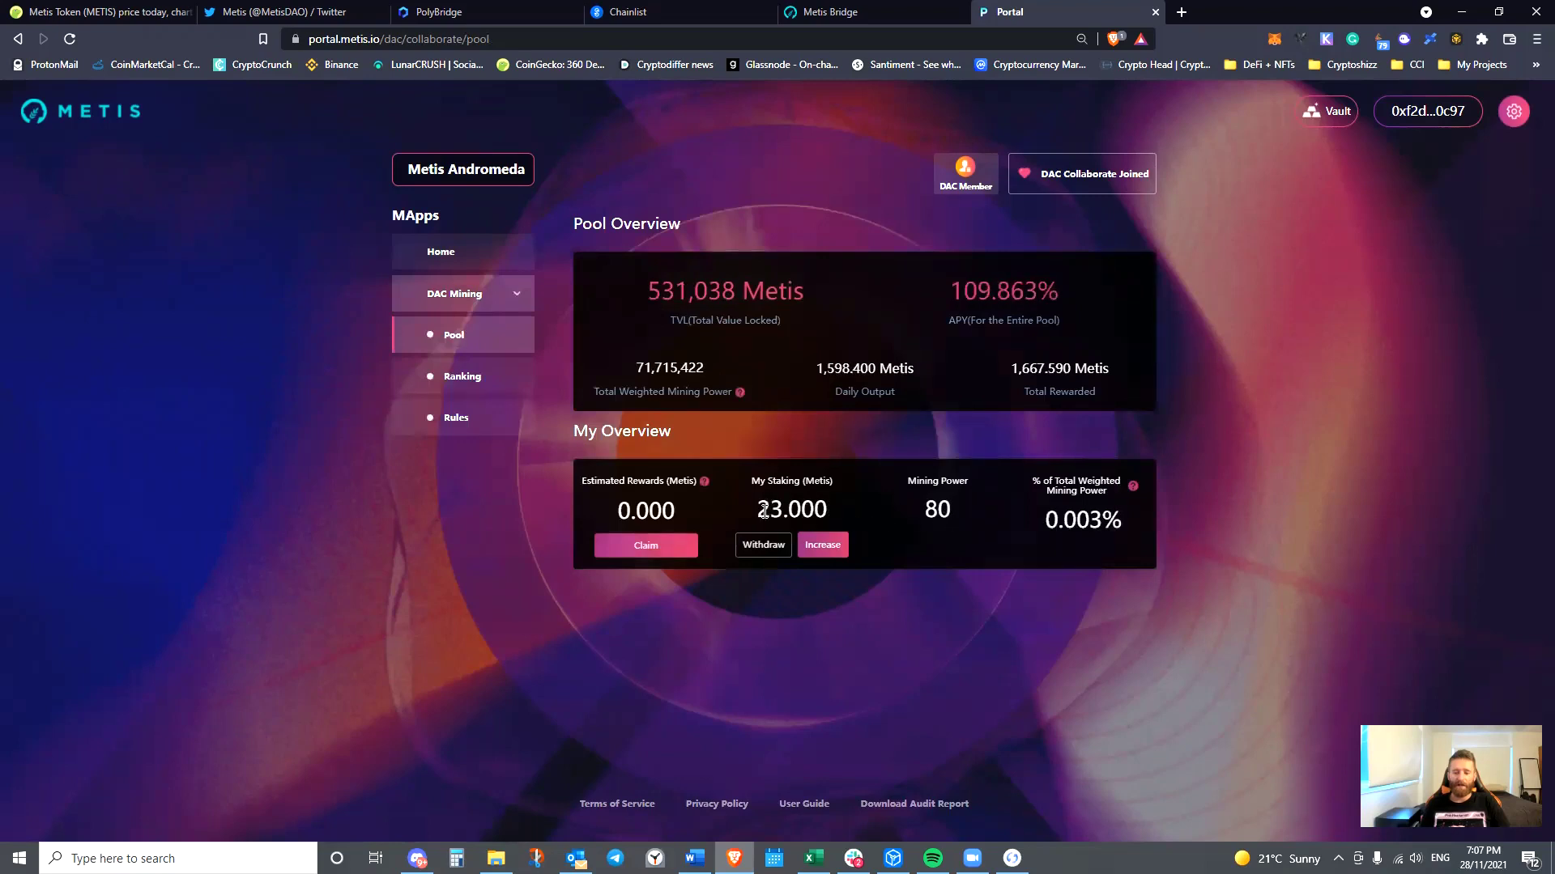
double_click(792, 513)
click(829, 512)
mouse_move(705, 484)
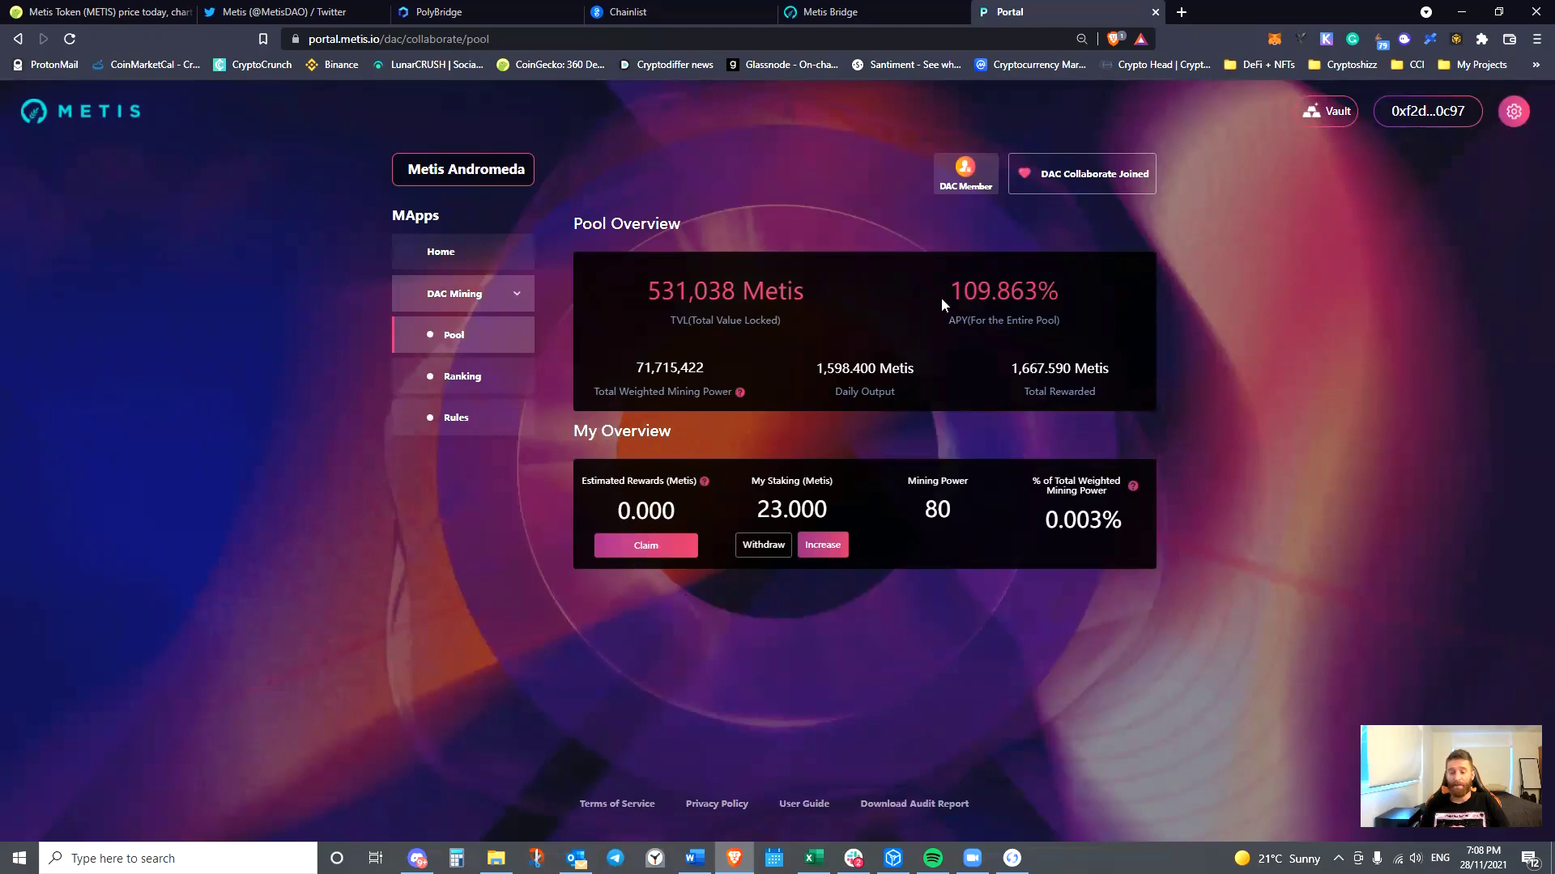
Show the Vault Overview with its -10% leave deduction and 0.000 METIS value
click(1326, 114)
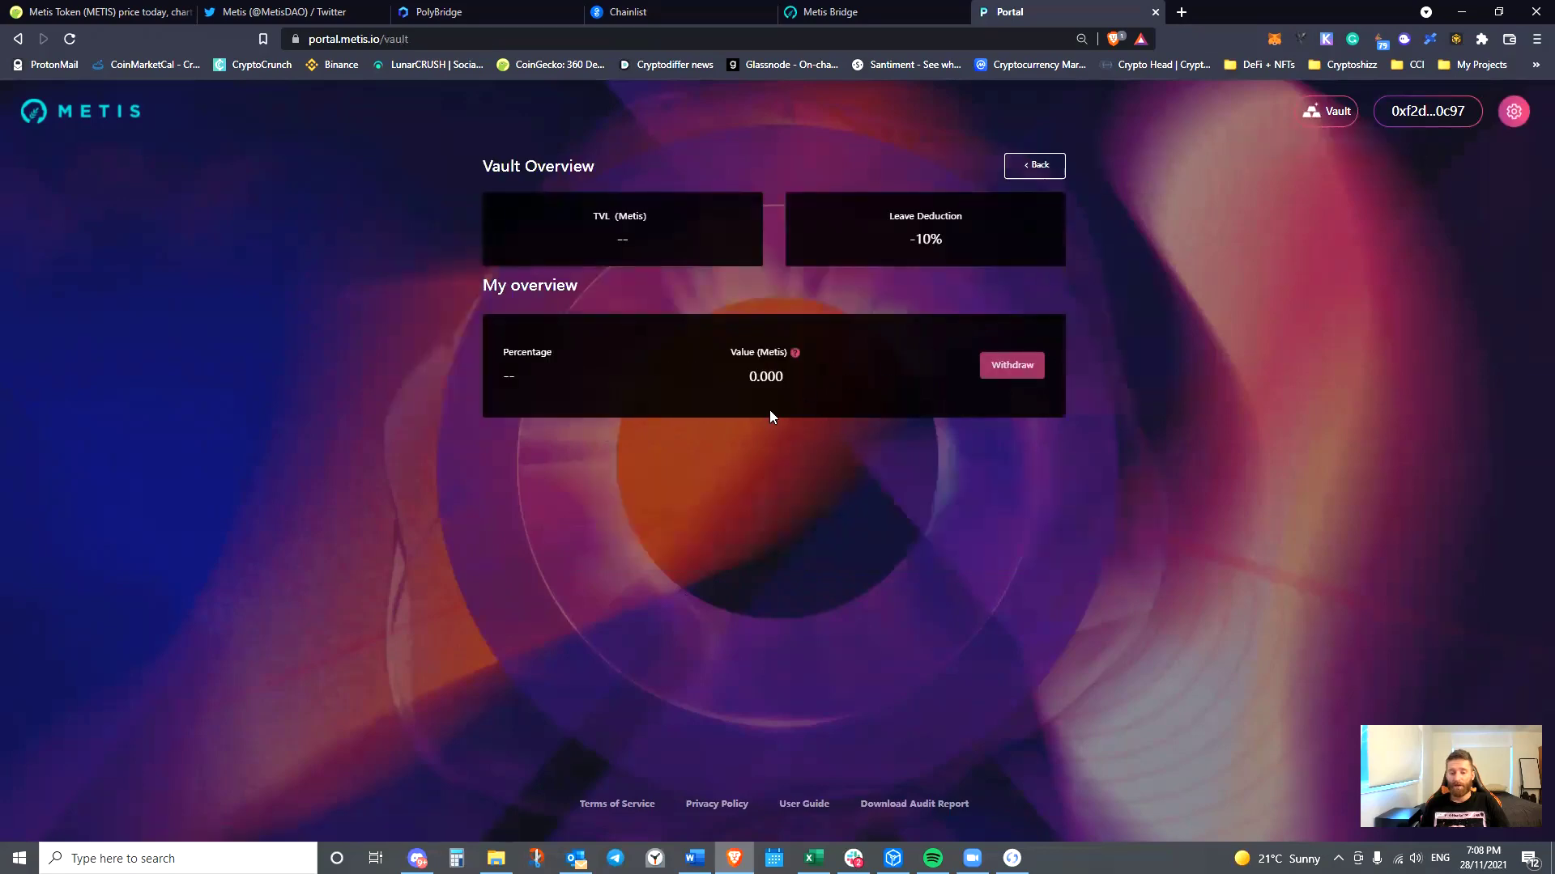